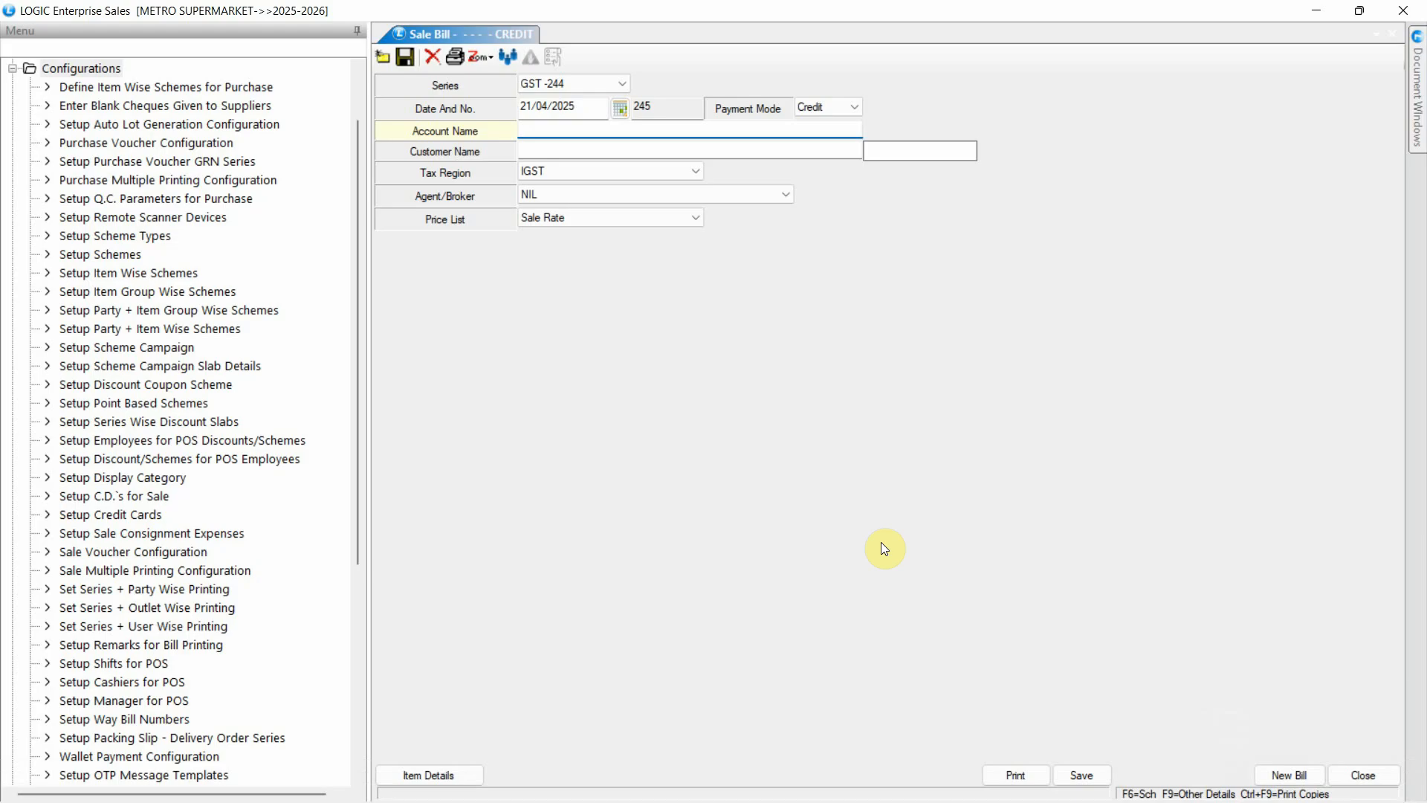
# - Open the Sale Voucher Configuration and choose the GST configuration
pyautogui.click(200, 556)
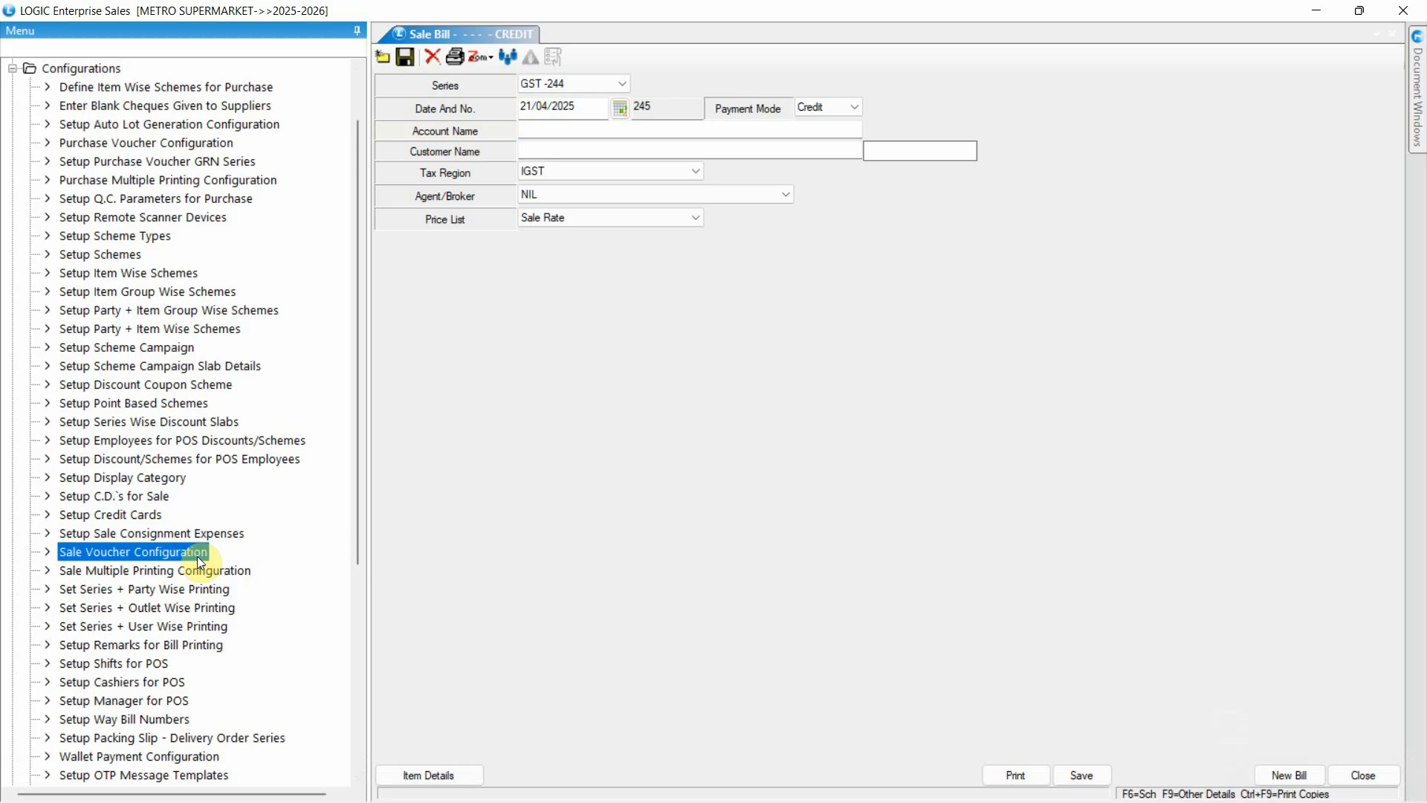
pyautogui.doubleClick(197, 556)
pyautogui.click(654, 56)
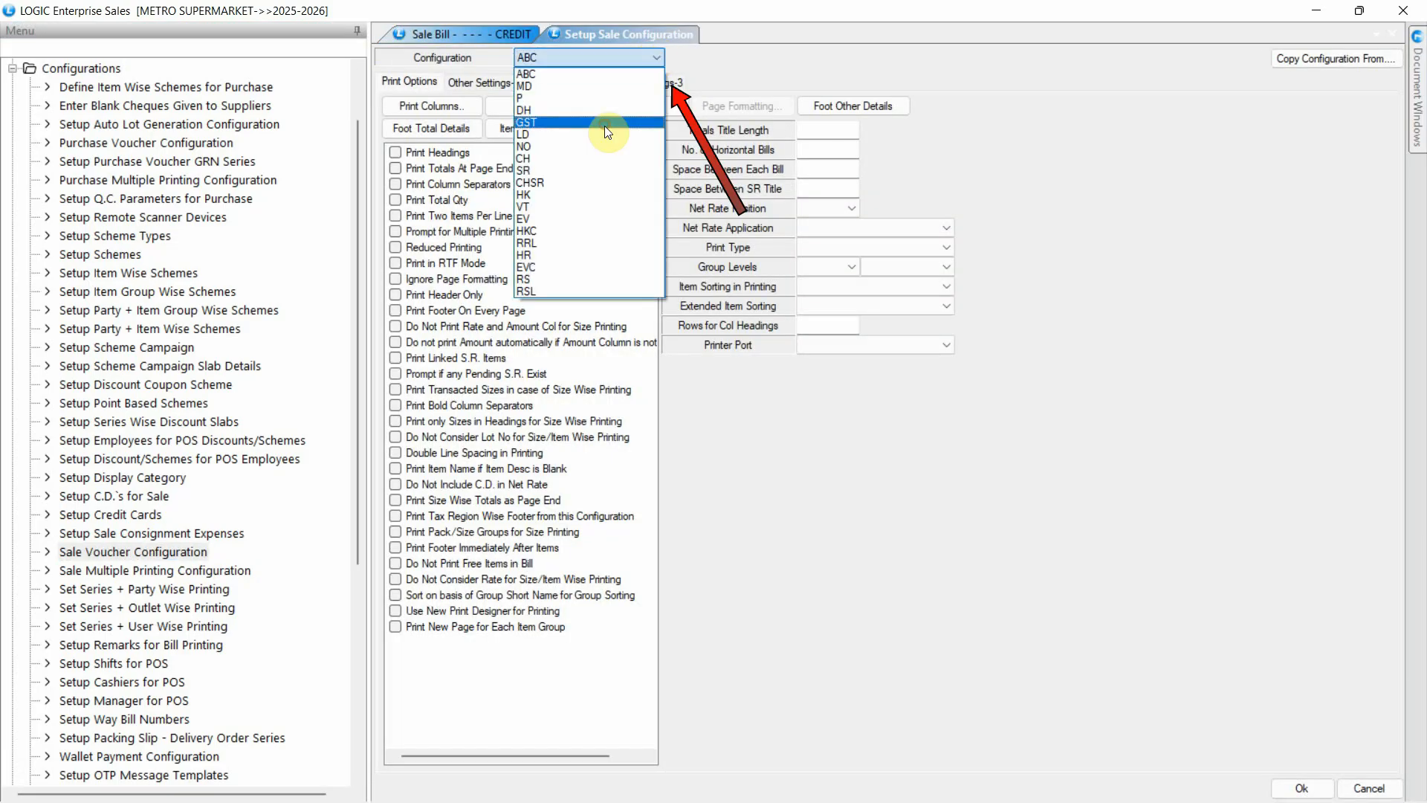
pyautogui.click(605, 128)
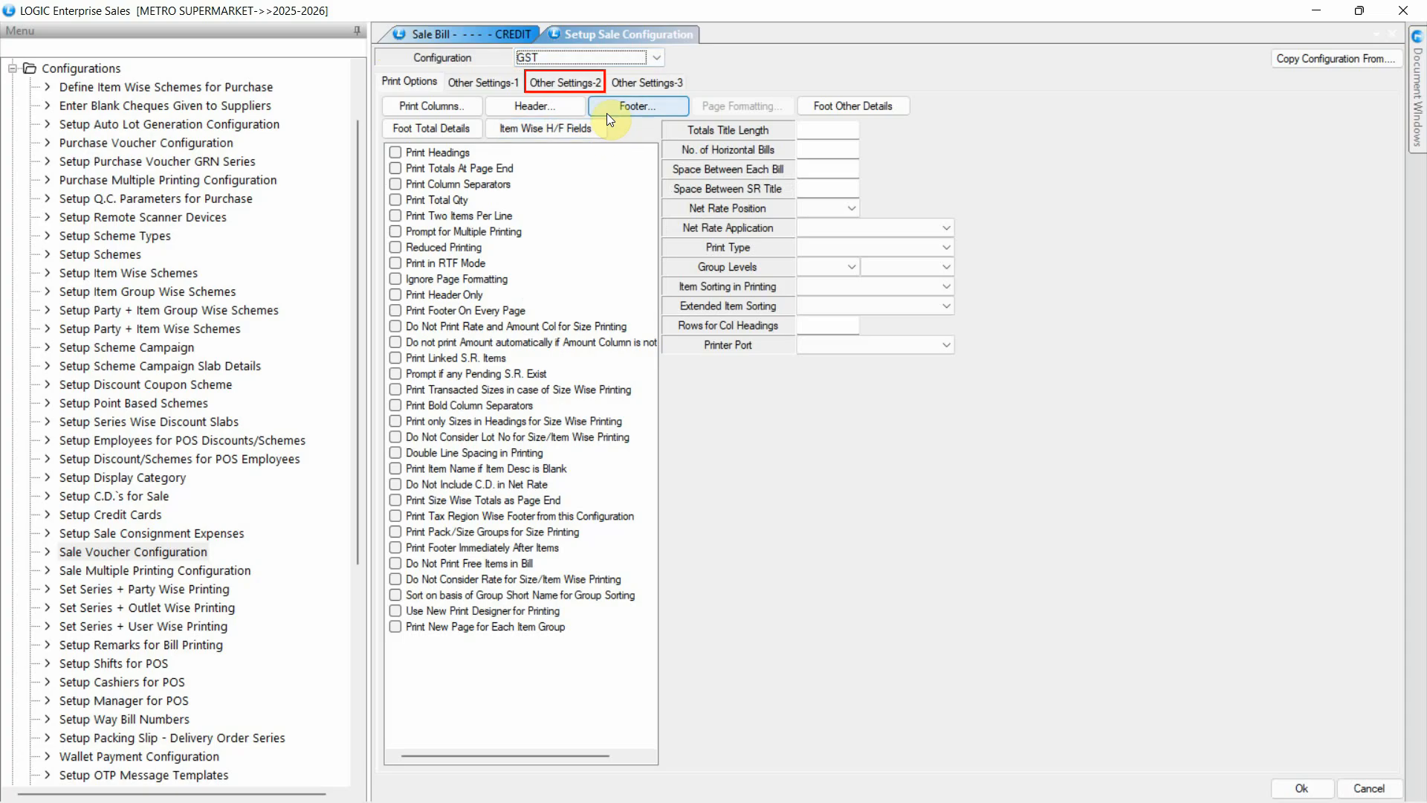
# - Set Sale Bill Narration to Default for the GST series and save the configuration
pyautogui.click(564, 82)
pyautogui.click(691, 298)
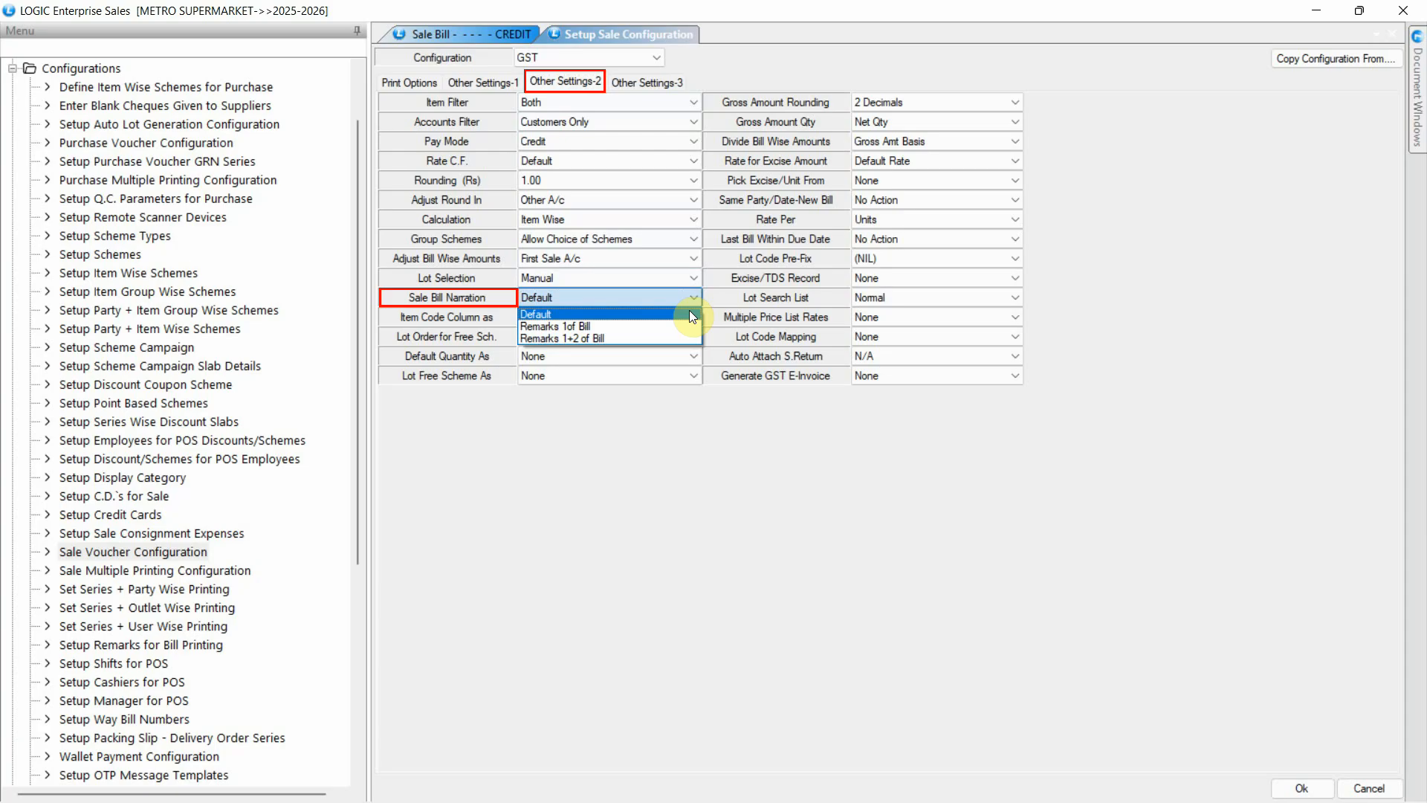
pyautogui.click(690, 314)
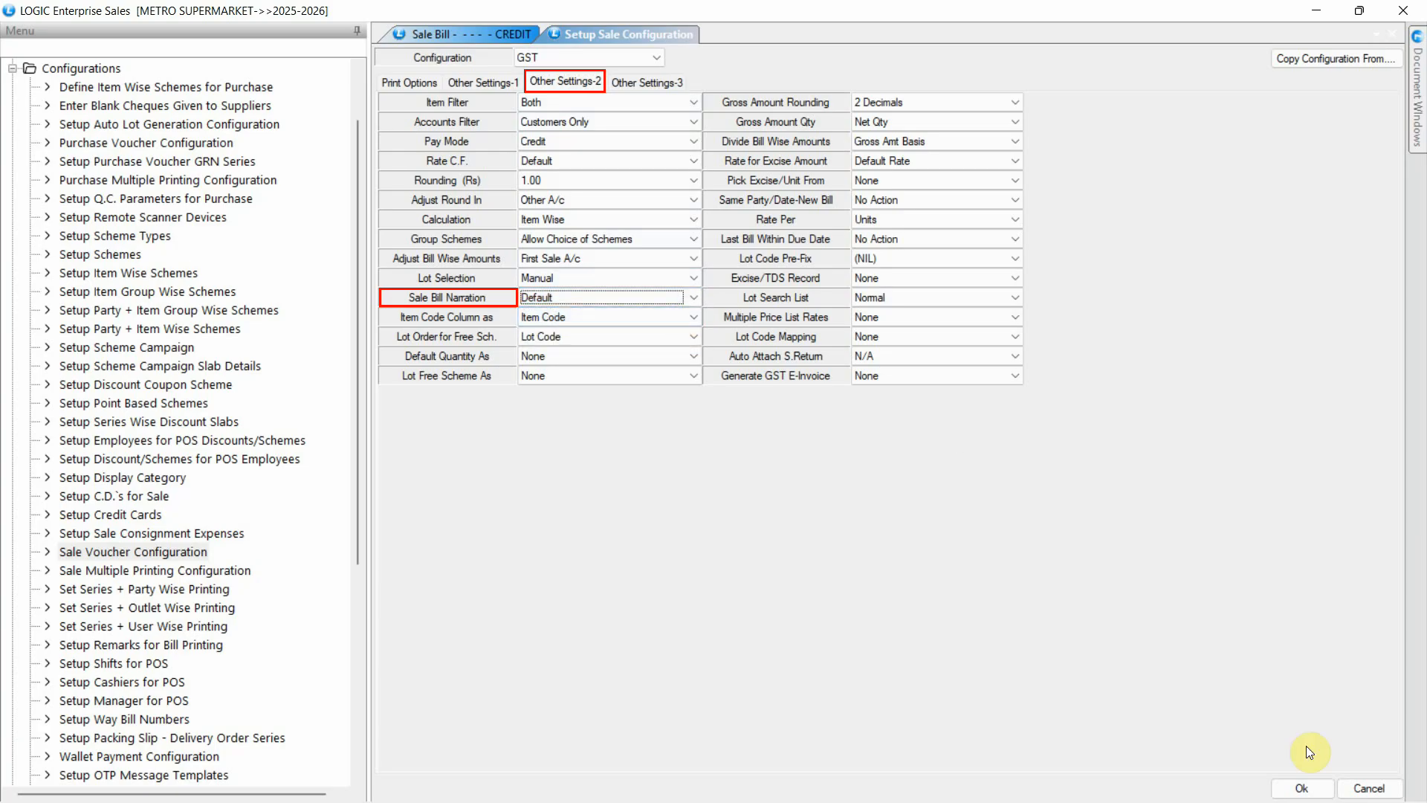
pyautogui.click(1302, 788)
pyautogui.click(711, 476)
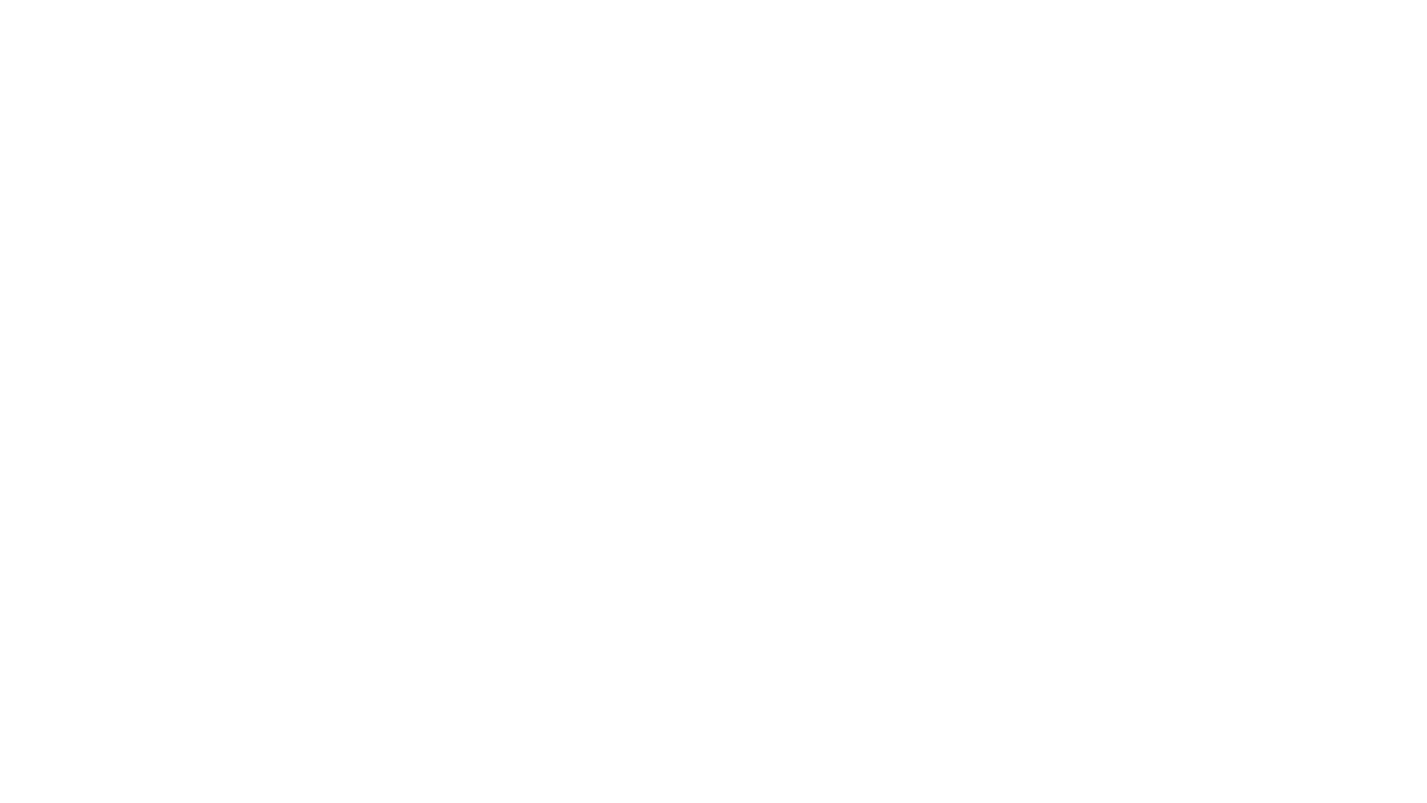
# - Fill in a credit sale bill for LOGIC ERP SOLUTIONS with 5 pieces of ROSEMARY SHAMPOO
pyautogui.press('Return')
pyautogui.press('Return')
pyautogui.press('Return')
pyautogui.press('Return')
pyautogui.press('Return')
pyautogui.press('Return')
pyautogui.press('Return')
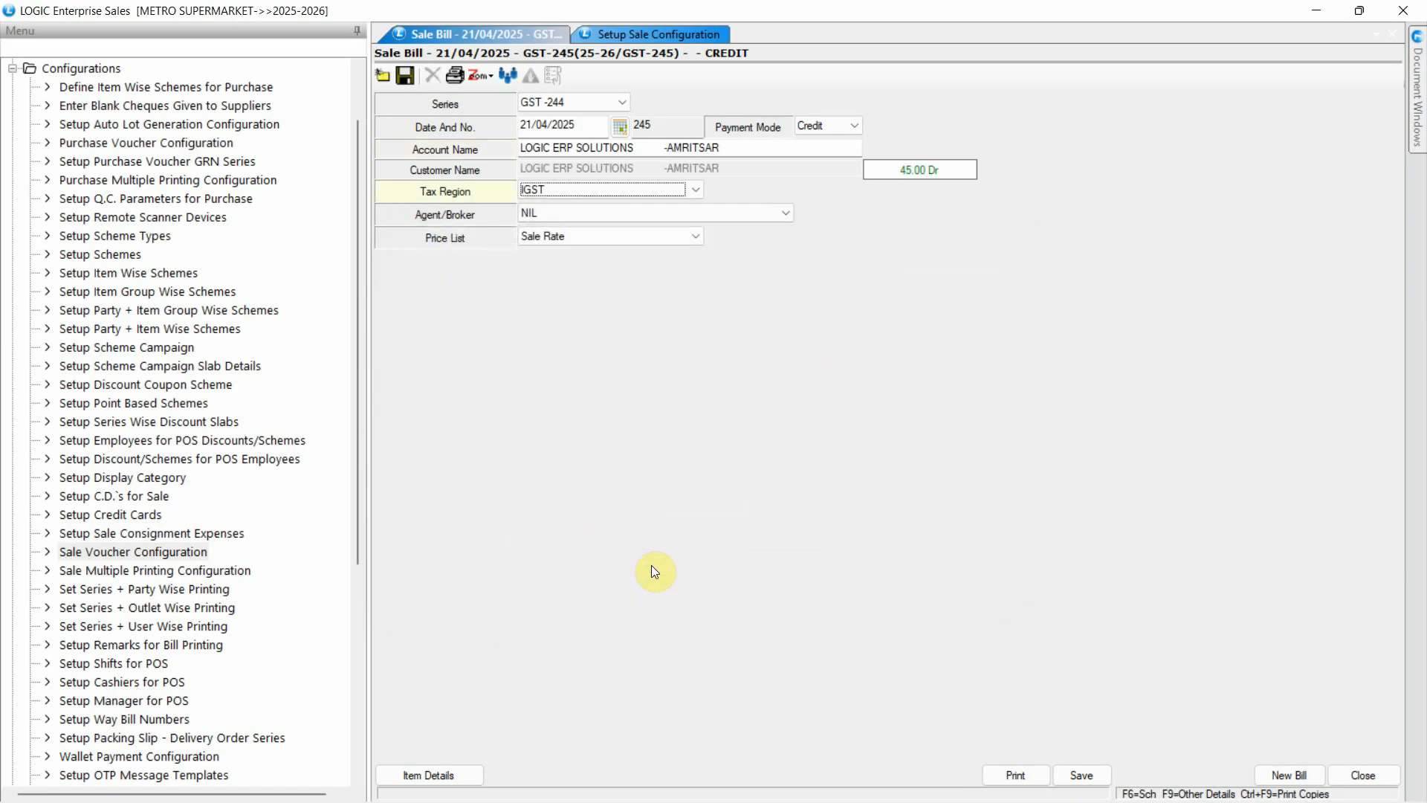
pyautogui.write('ROSE')
pyautogui.press('Return')
pyautogui.press('Return')
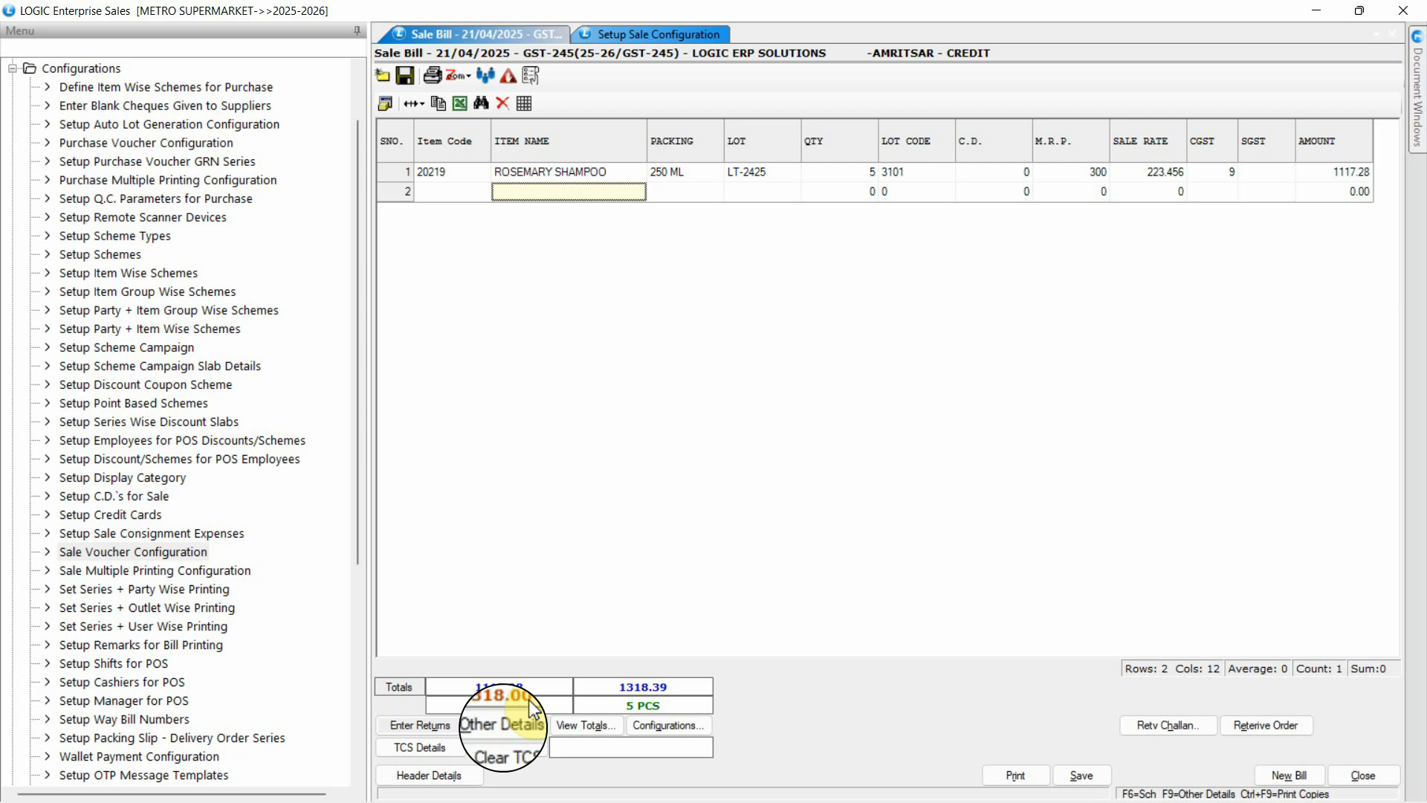
# - Enter "Delivery will be made within 3-5 working days." as Remarks 1 in the bill's other details
pyautogui.click(515, 721)
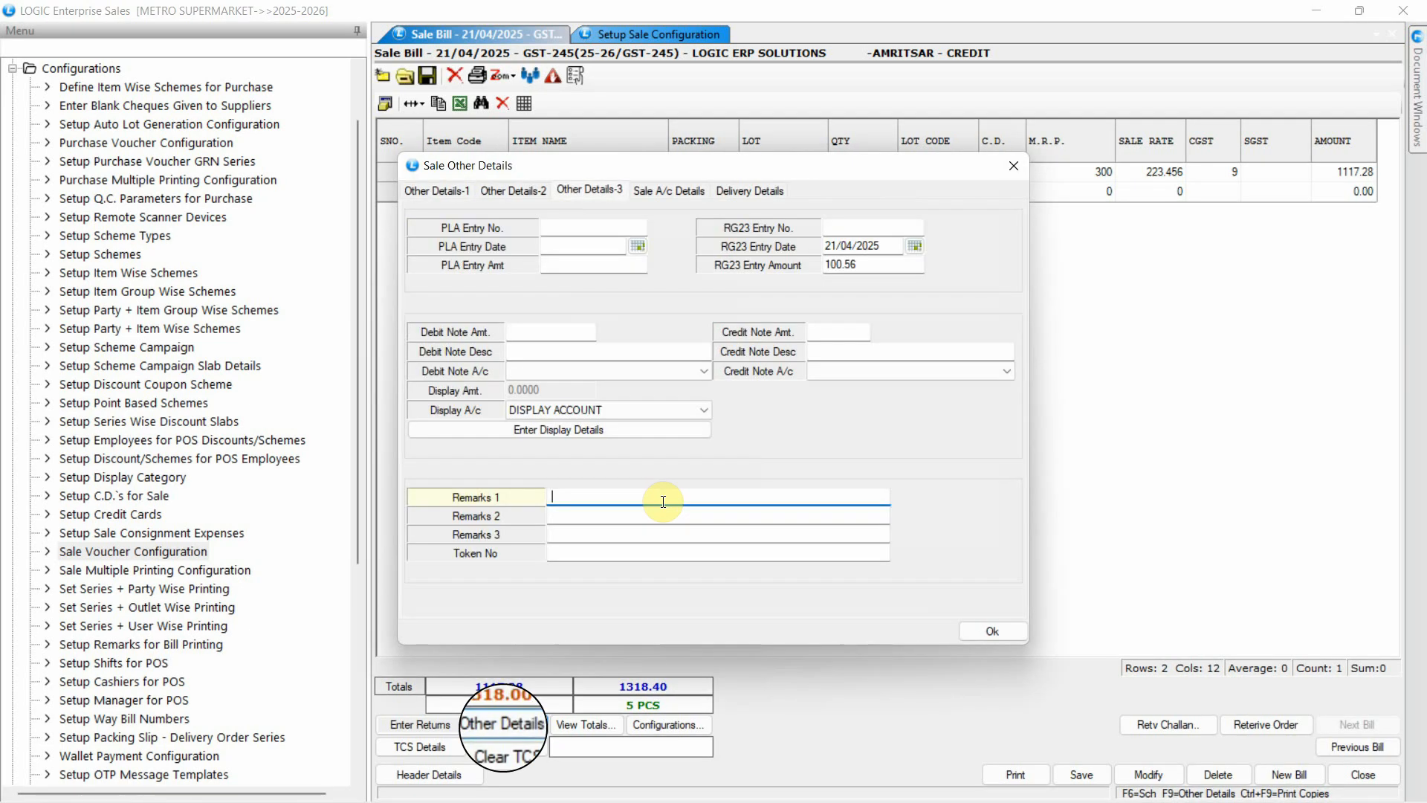
pyautogui.write('Delivery will be made within 3-5 working days.')
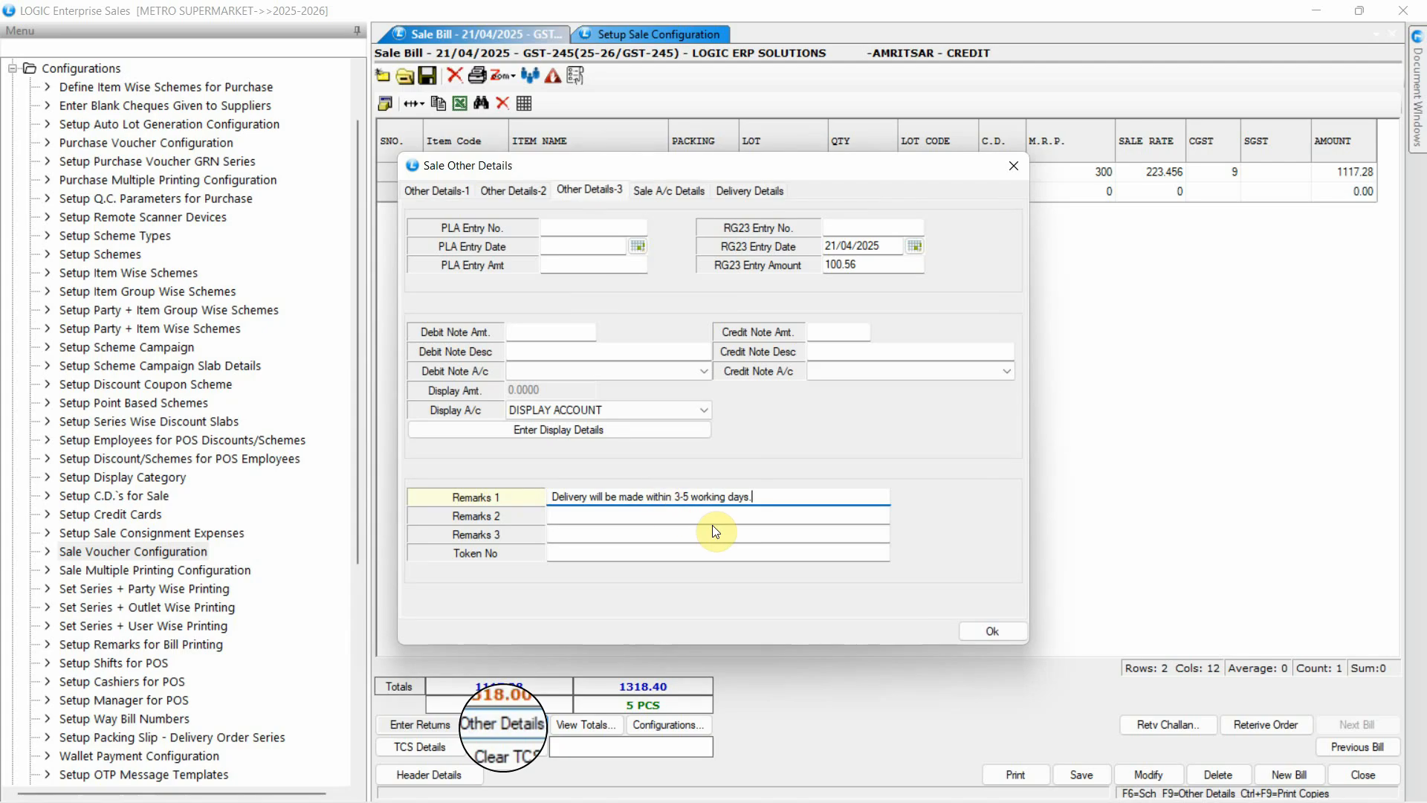
pyautogui.click(993, 631)
# - Save the credit sale bill and generate the ledger report for 21/04/2025 in LOGIC Enterprise Reports
pyautogui.click(1082, 775)
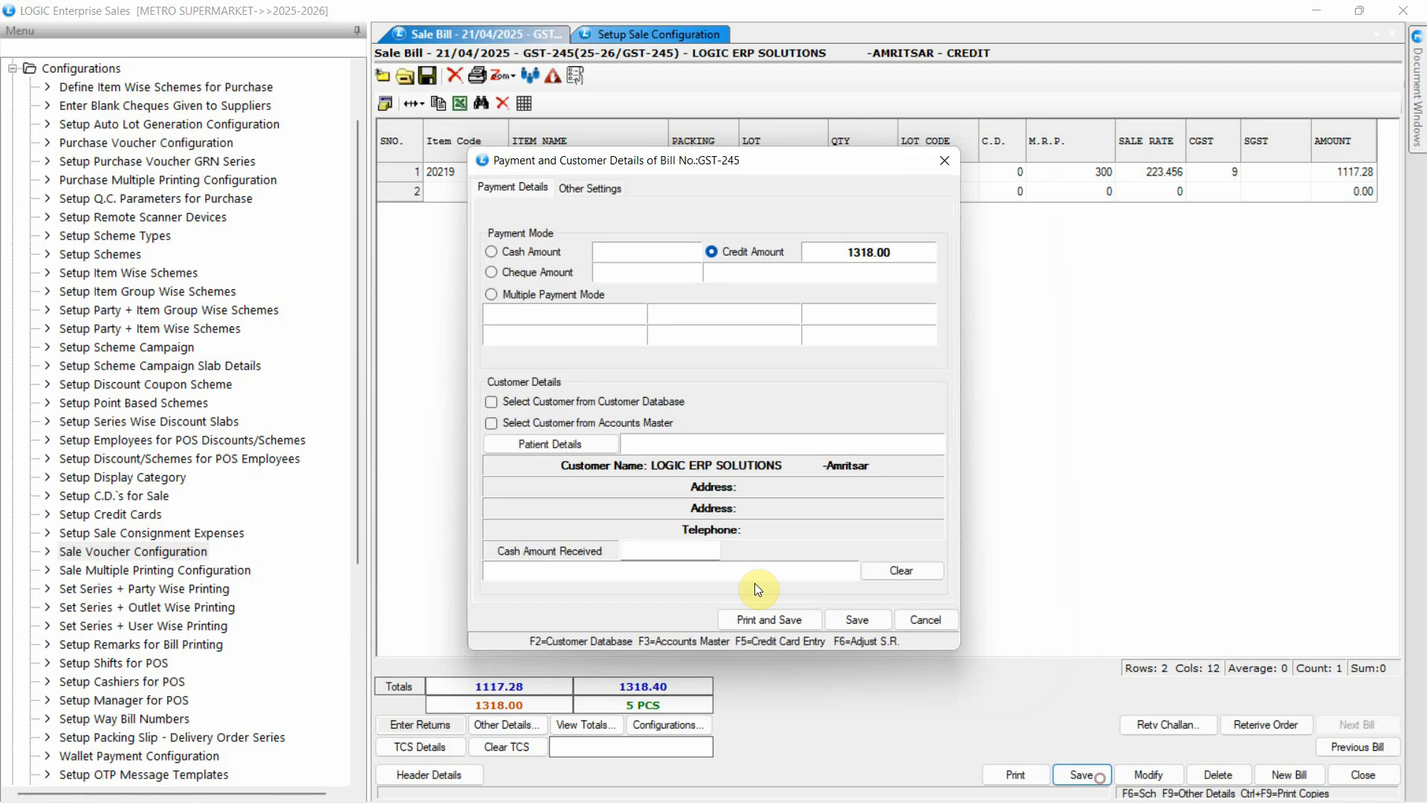
pyautogui.click(843, 620)
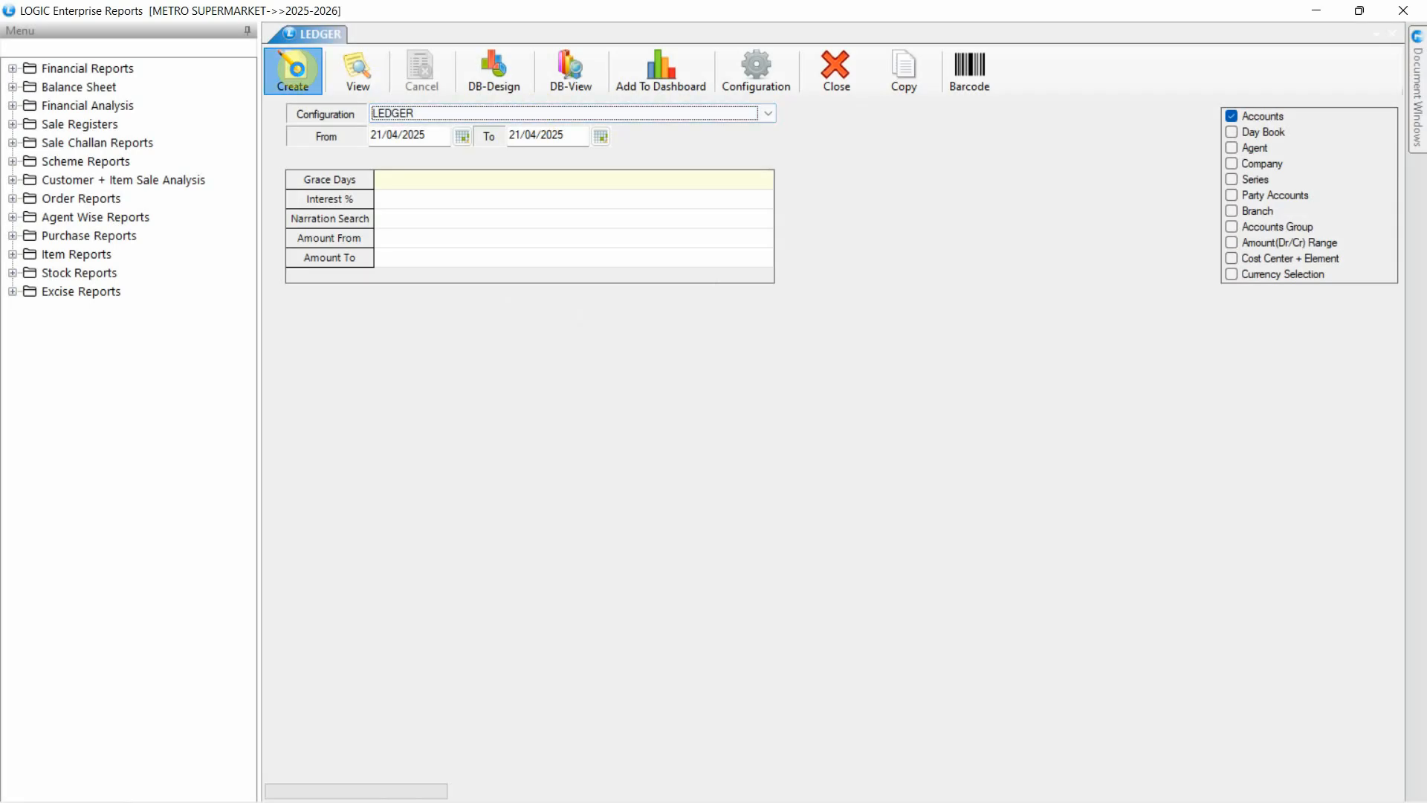
pyautogui.click(293, 67)
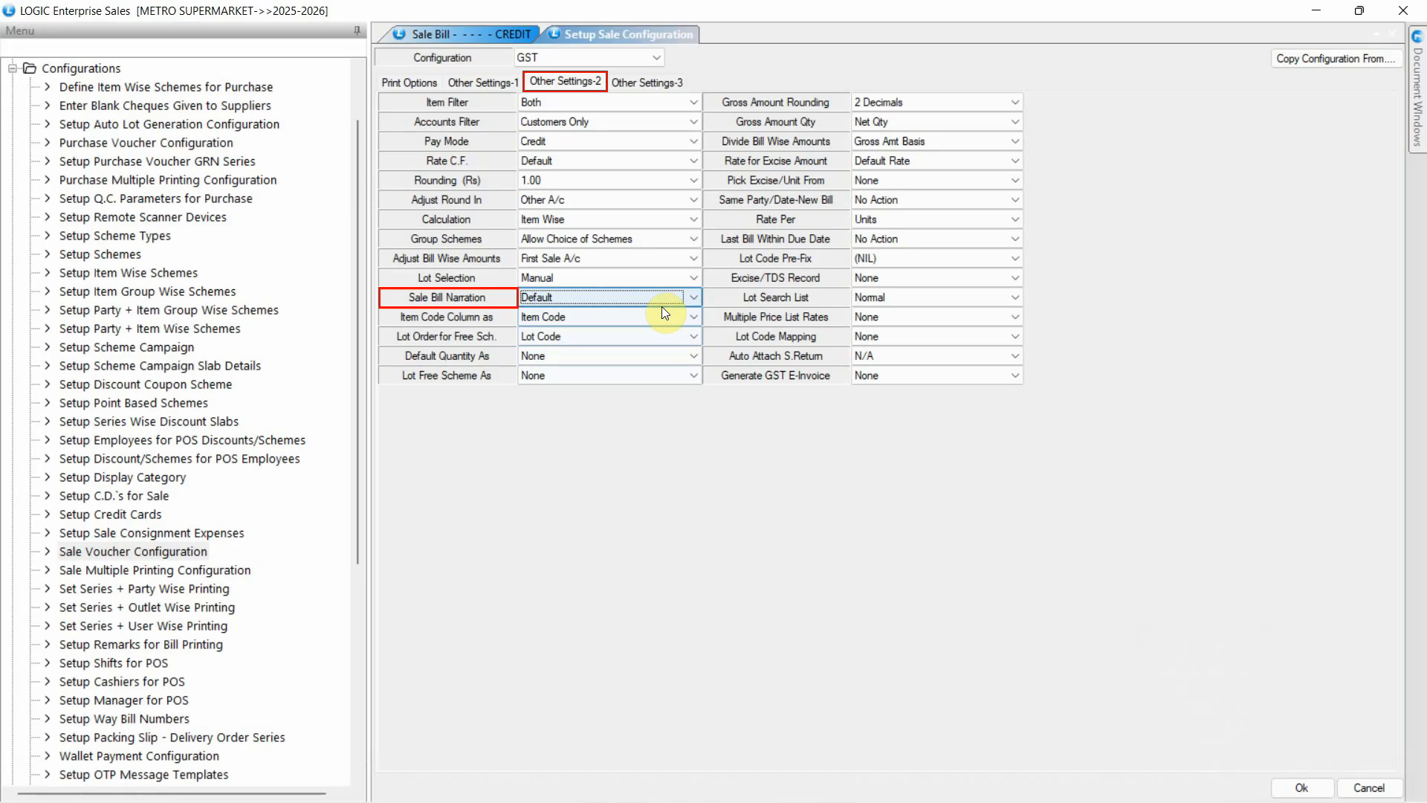
# - Keep Sale Bill Narration at Default in the GST sale configuration and open its narration formula editor
pyautogui.click(668, 300)
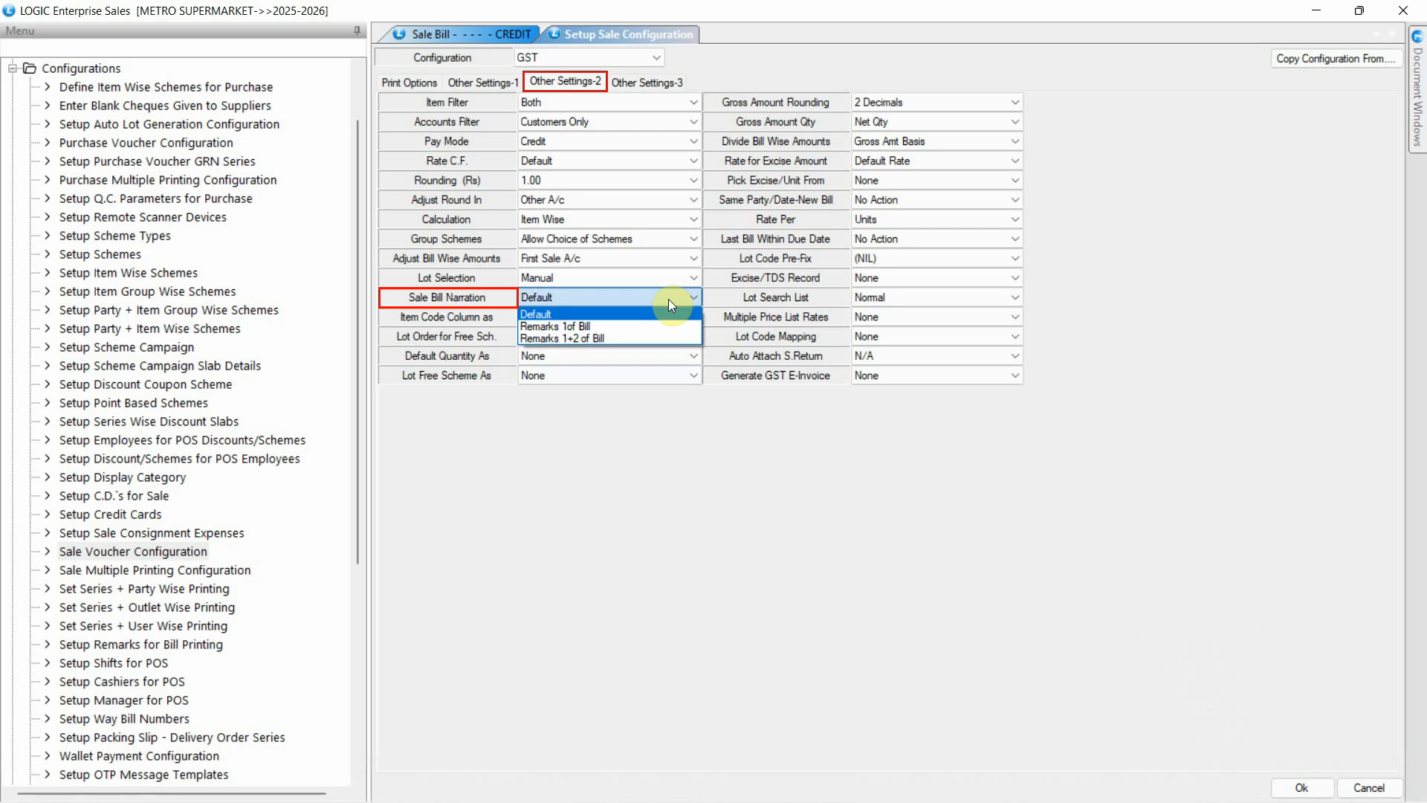
pyautogui.click(667, 298)
pyautogui.click(484, 83)
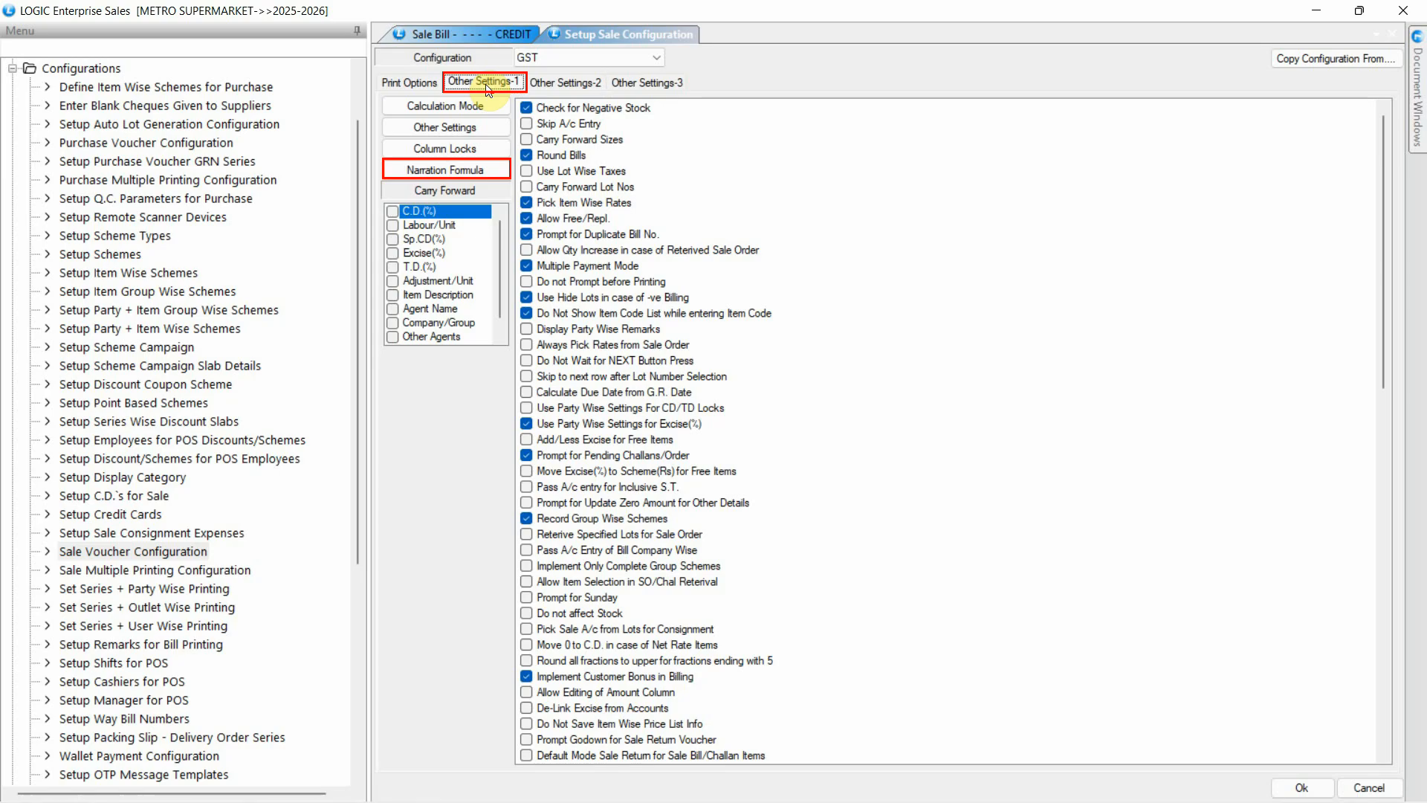
pyautogui.click(482, 170)
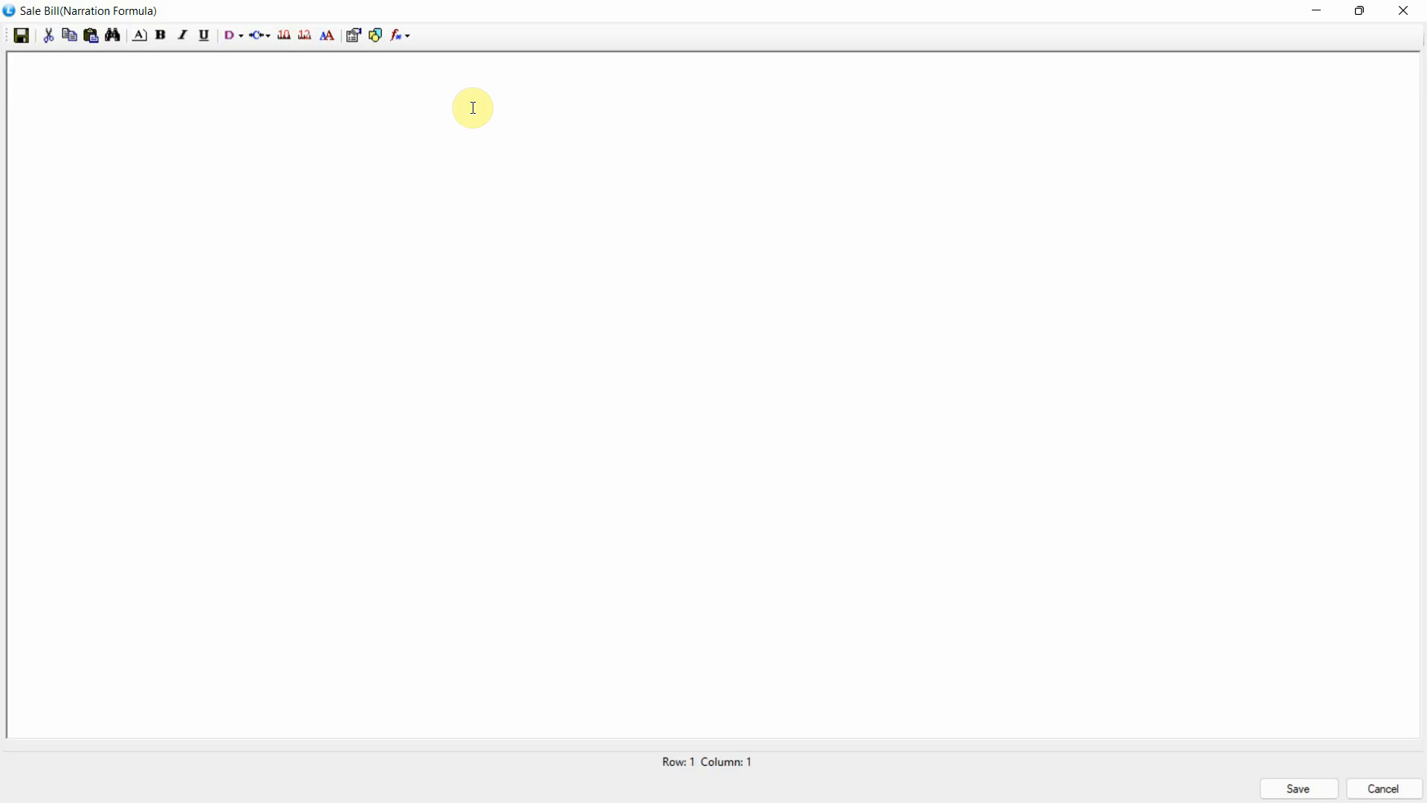
# - Start the narration formula with the text "Sale to" followed by the ACCOUNT NAME field
pyautogui.write('Sale to')
pyautogui.click(355, 38)
pyautogui.write('ACCOUNT NA')
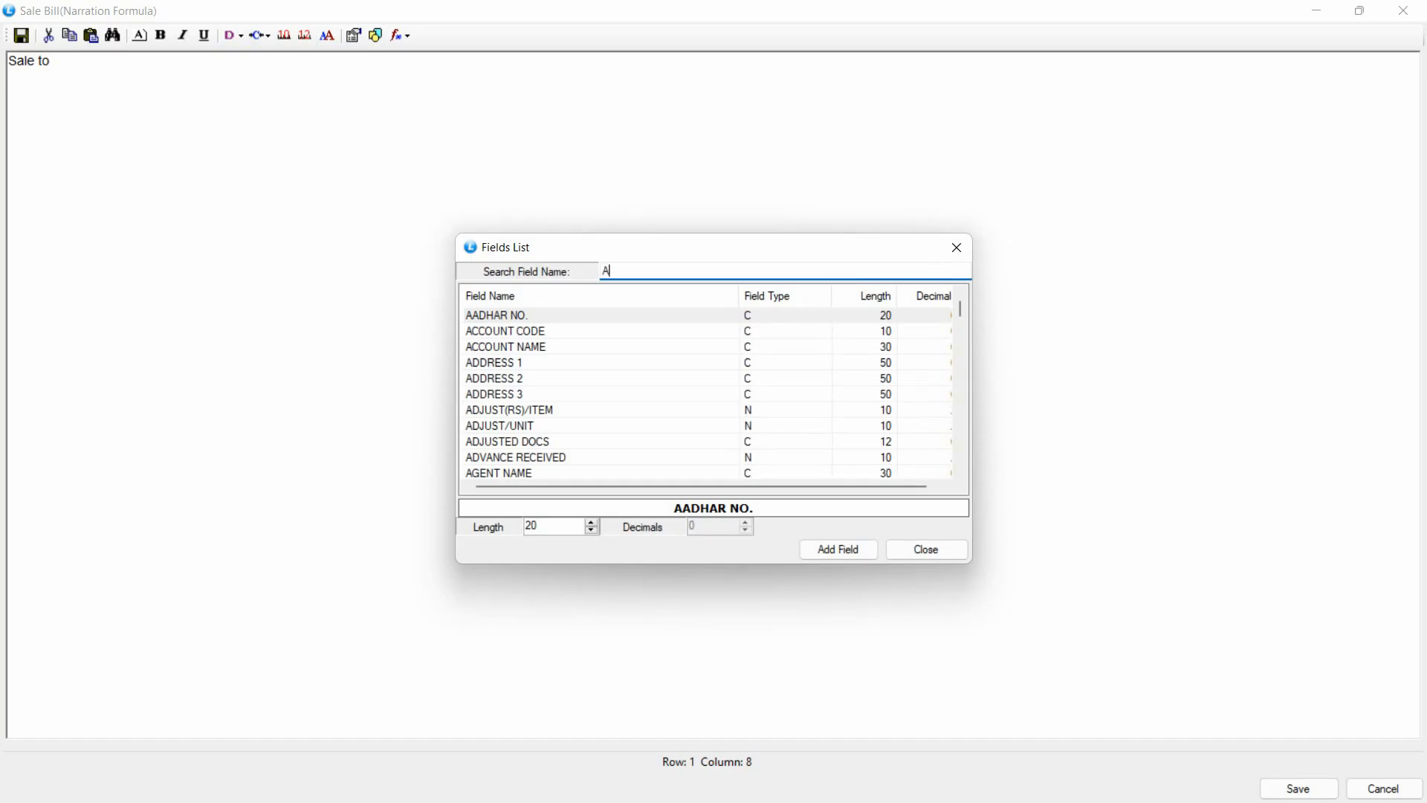
pyautogui.click(558, 348)
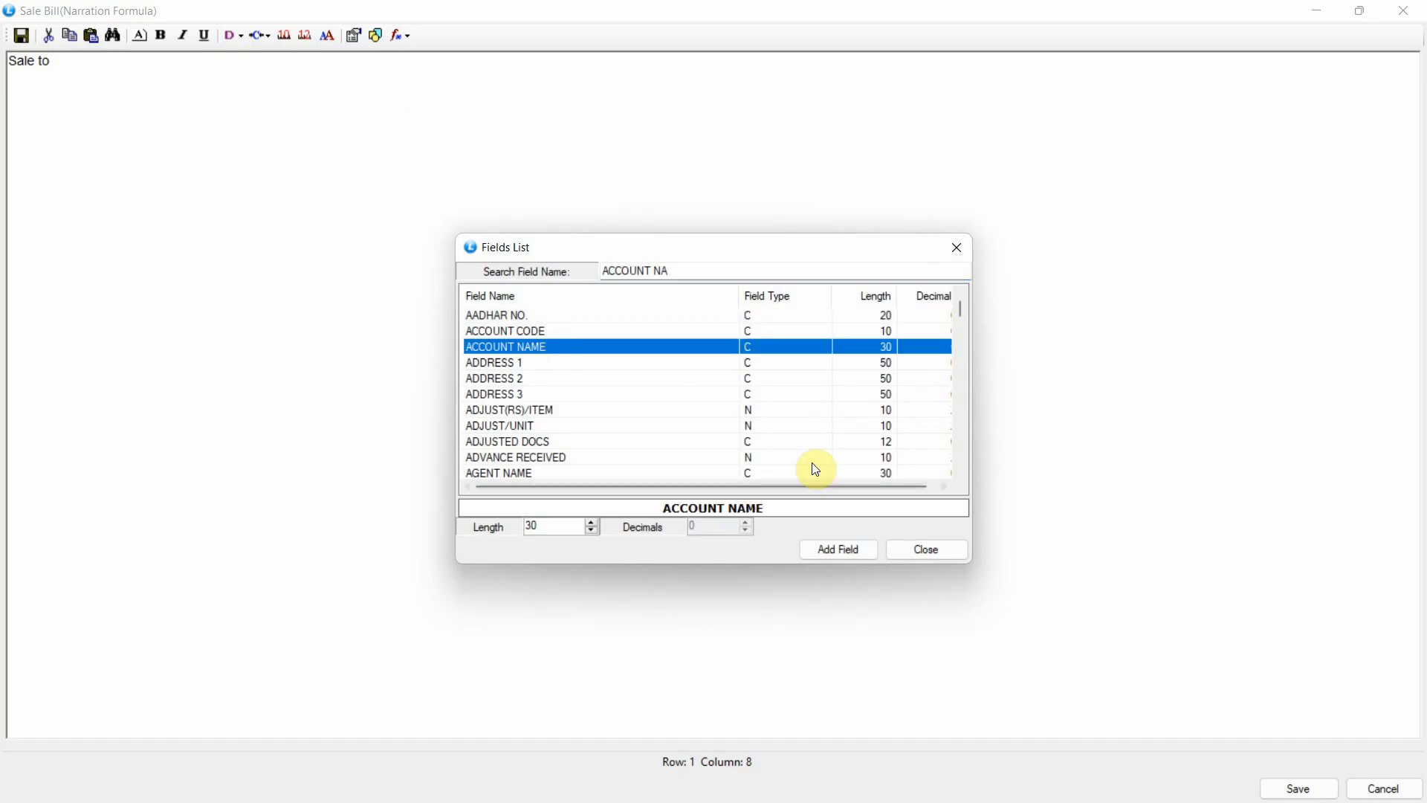
pyautogui.click(848, 559)
pyautogui.click(686, 484)
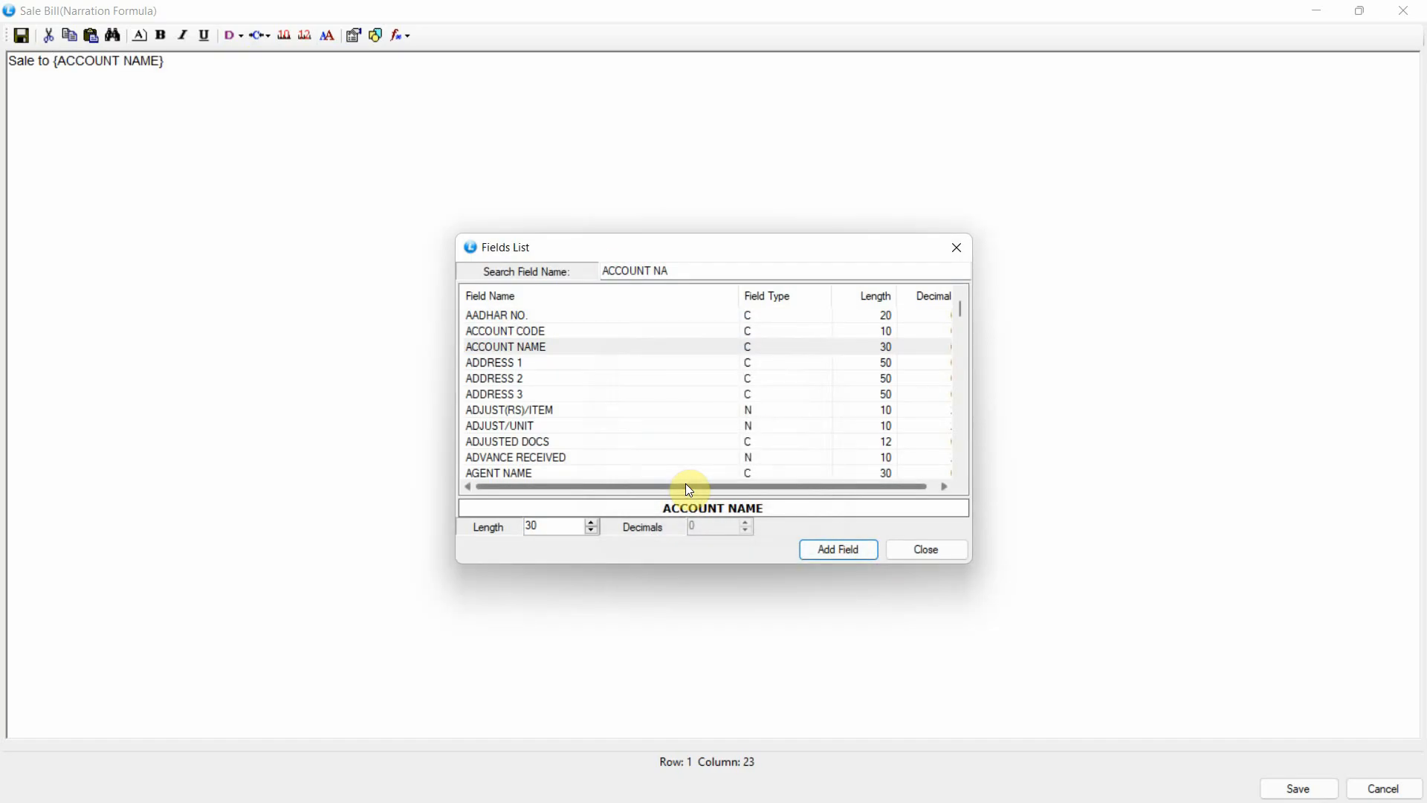
pyautogui.click(938, 545)
# - Append the text "Against Invoice No." and the BILL NO.(NUMERIC) field to the narration formula
pyautogui.write('Against Invoice No.')
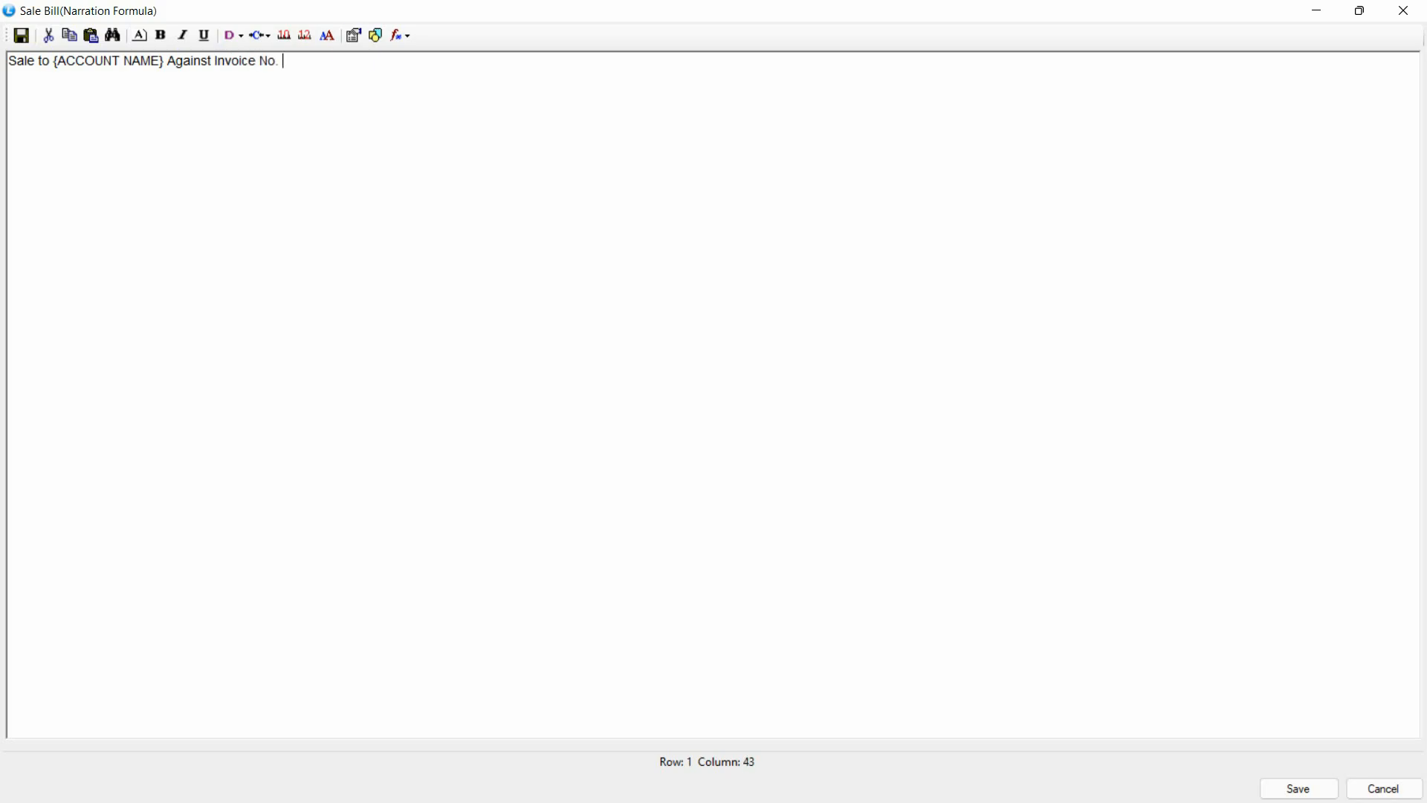
pyautogui.click(353, 41)
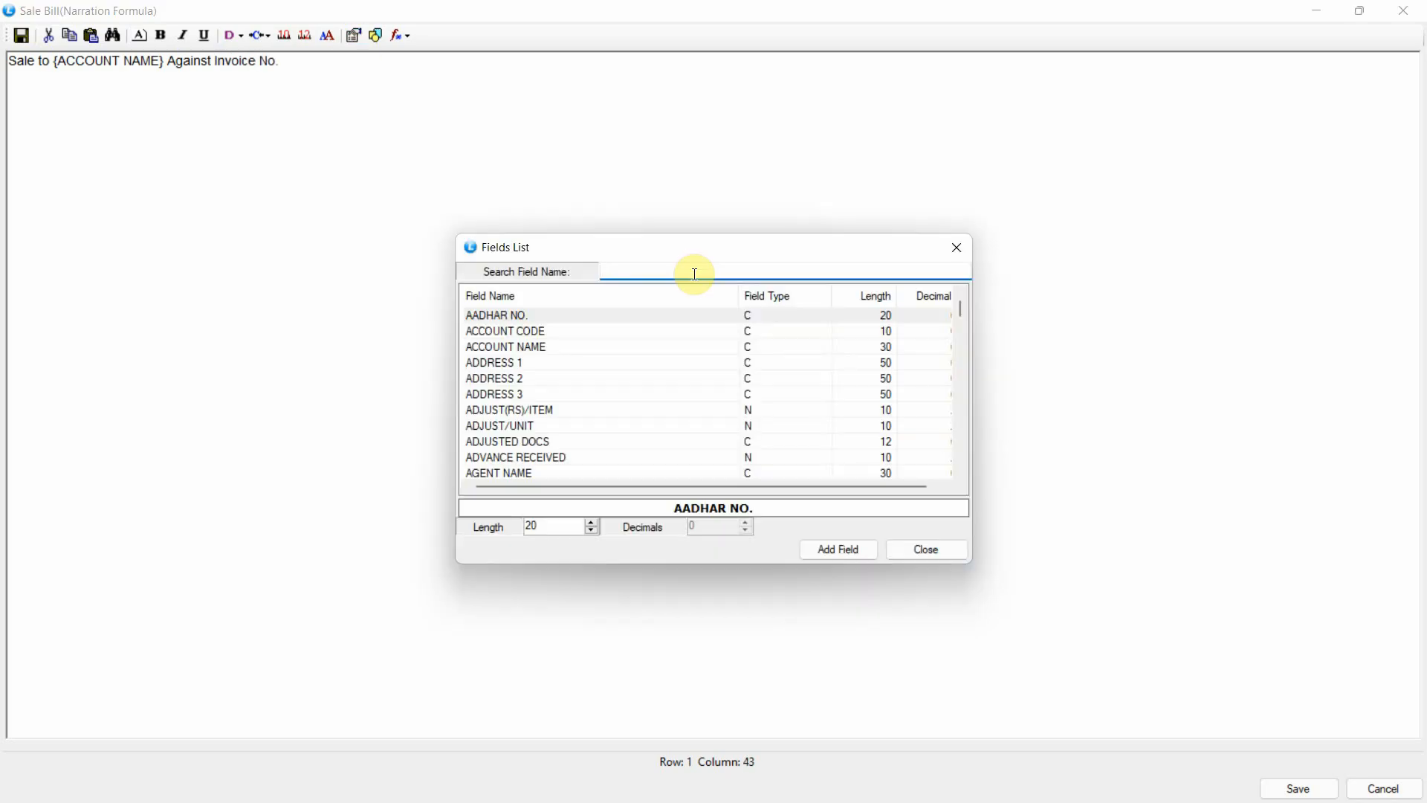
pyautogui.write('BILL NO')
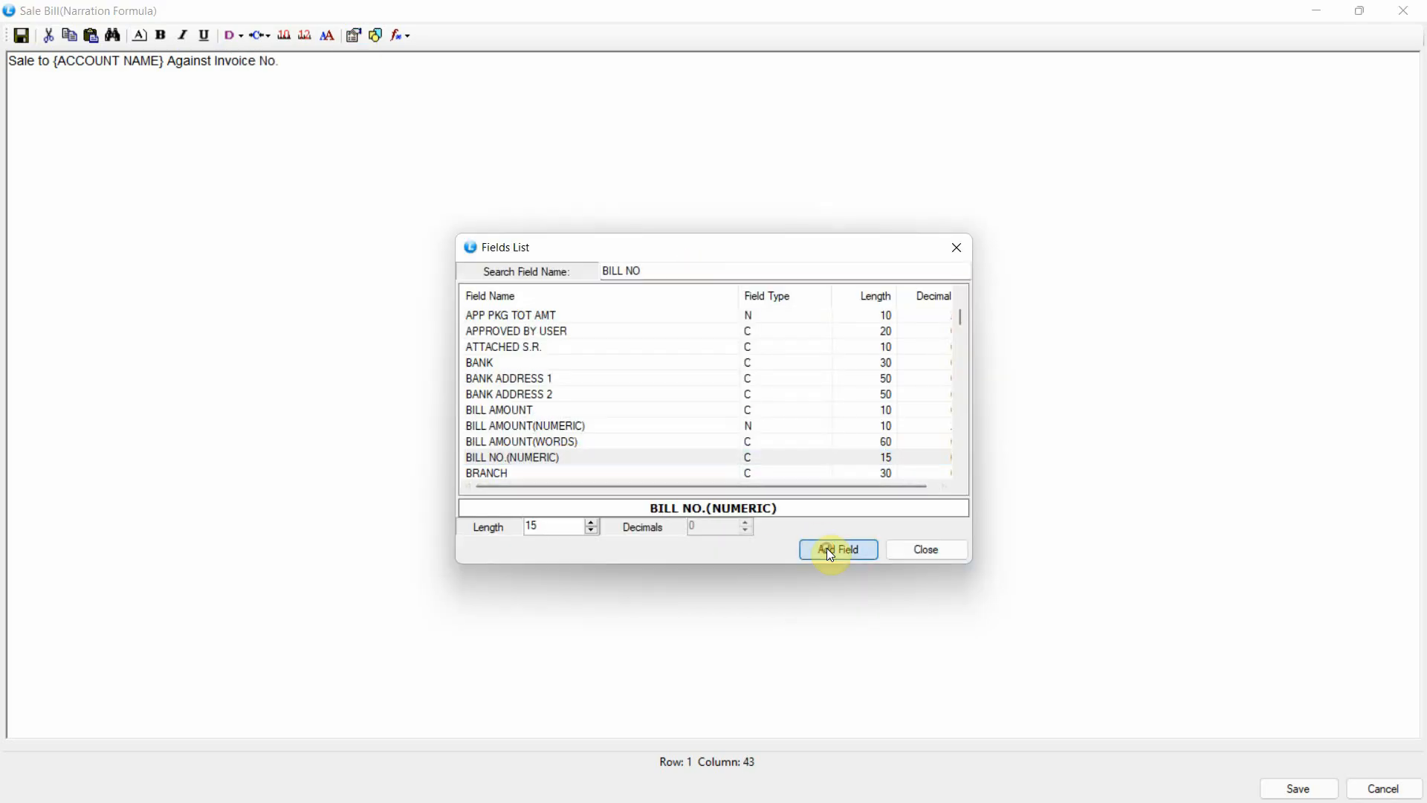
pyautogui.click(828, 549)
pyautogui.click(689, 468)
pyautogui.click(962, 556)
# - Append the text "Dated" and the INVOICE DATE field to the narration formula
pyautogui.write('Dated')
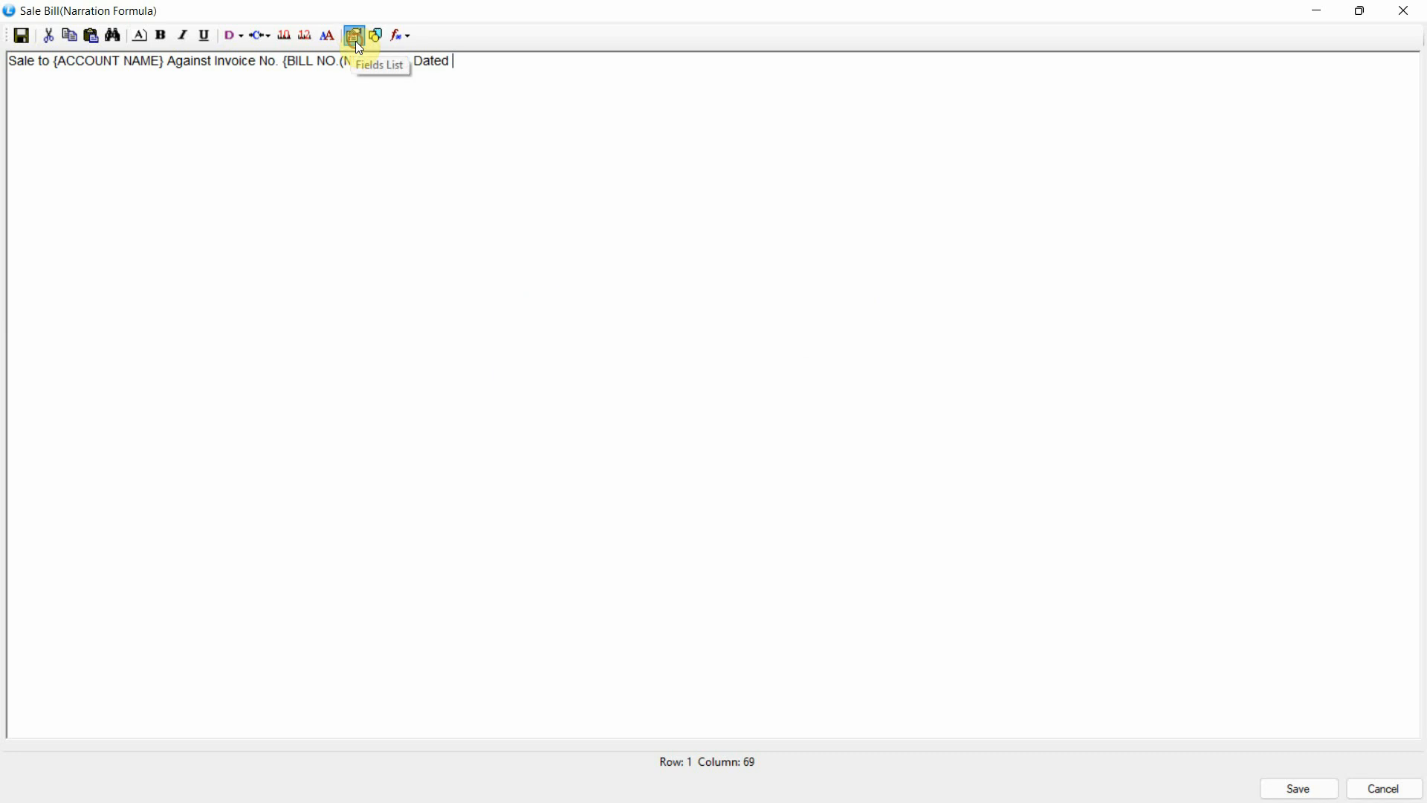
pyautogui.click(355, 39)
pyautogui.write('Invoice')
pyautogui.click(837, 547)
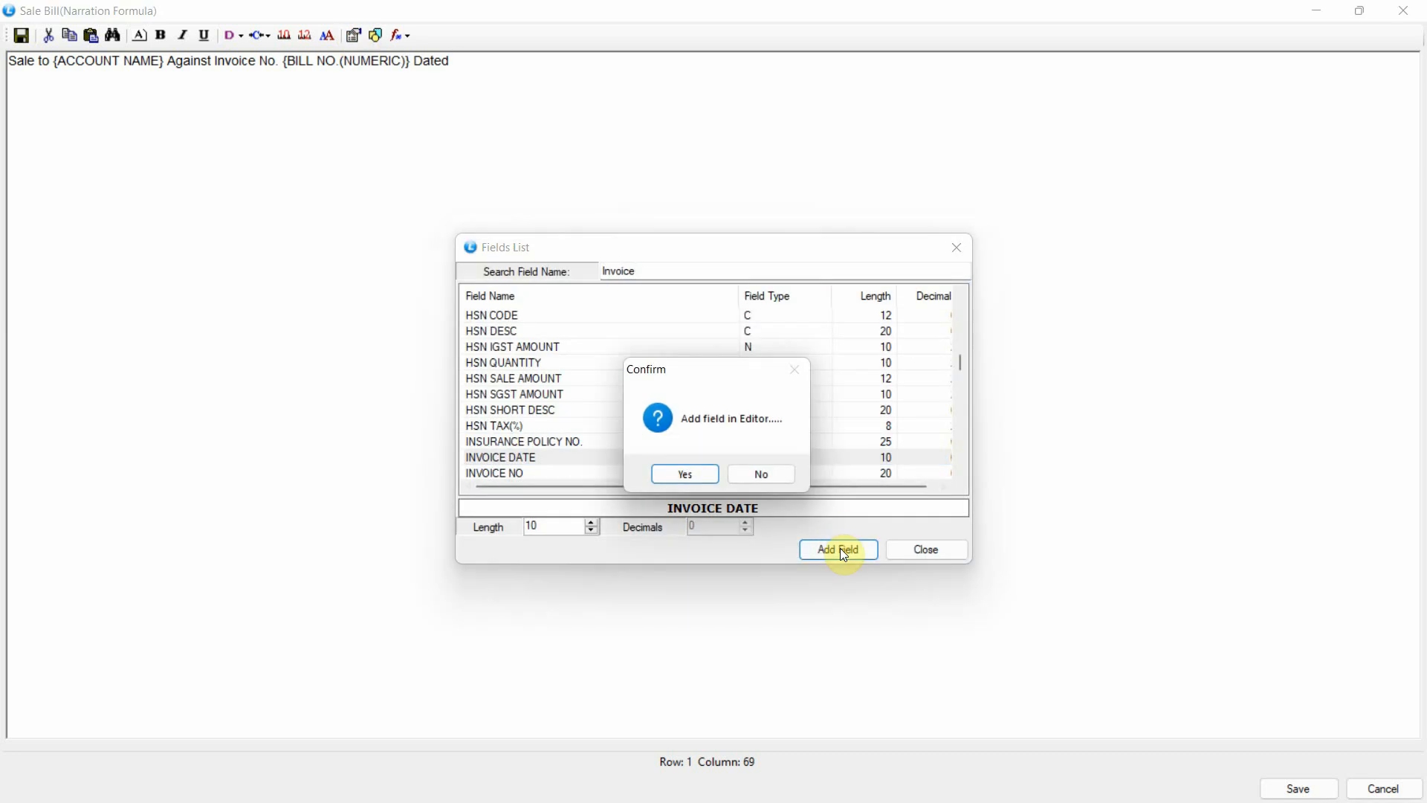
pyautogui.click(707, 479)
pyautogui.click(892, 543)
# - Append the text "For Rs." and the BILL AMOUNT(NUMERIC) field, ending the narration formula with a line break
pyautogui.write('For Rs.')
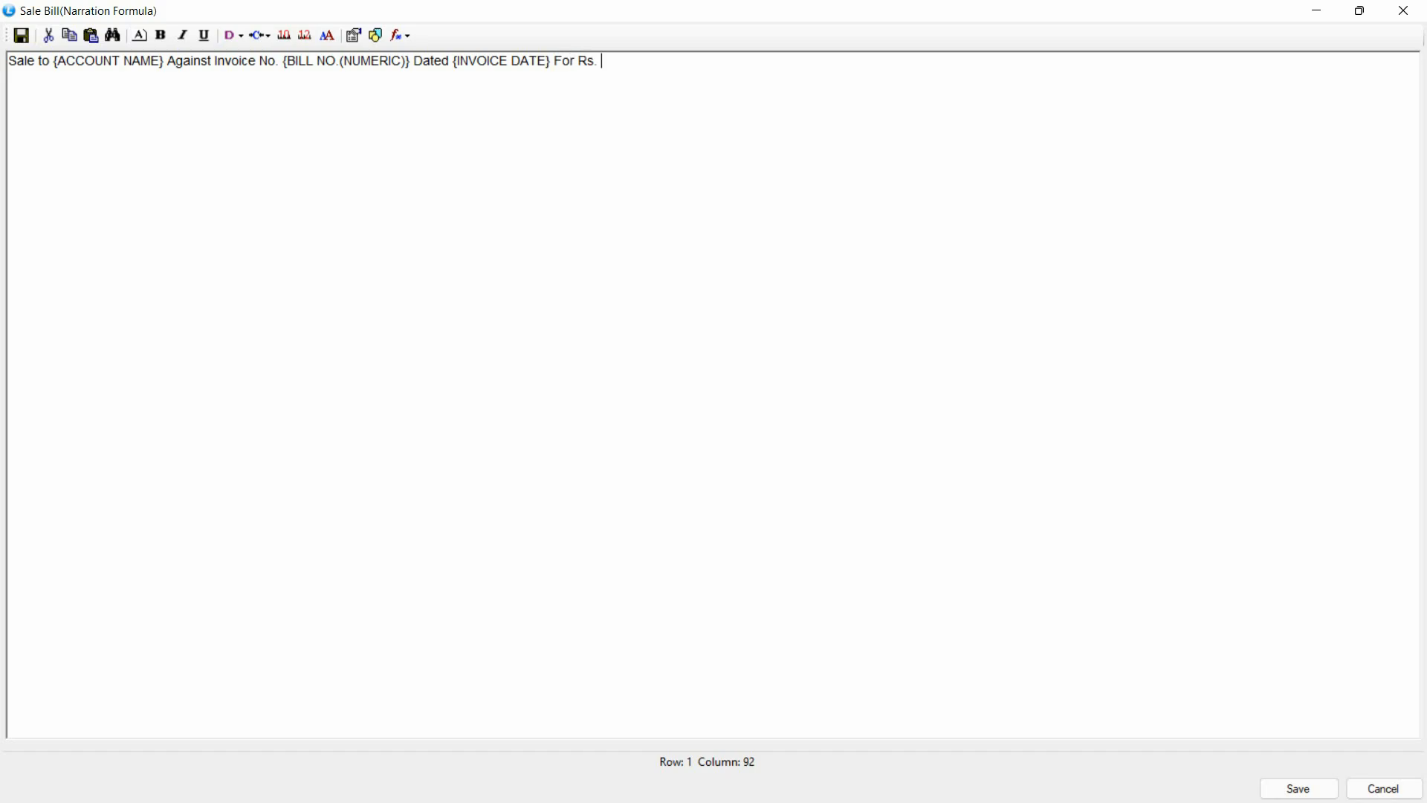
pyautogui.click(355, 39)
pyautogui.write('B')
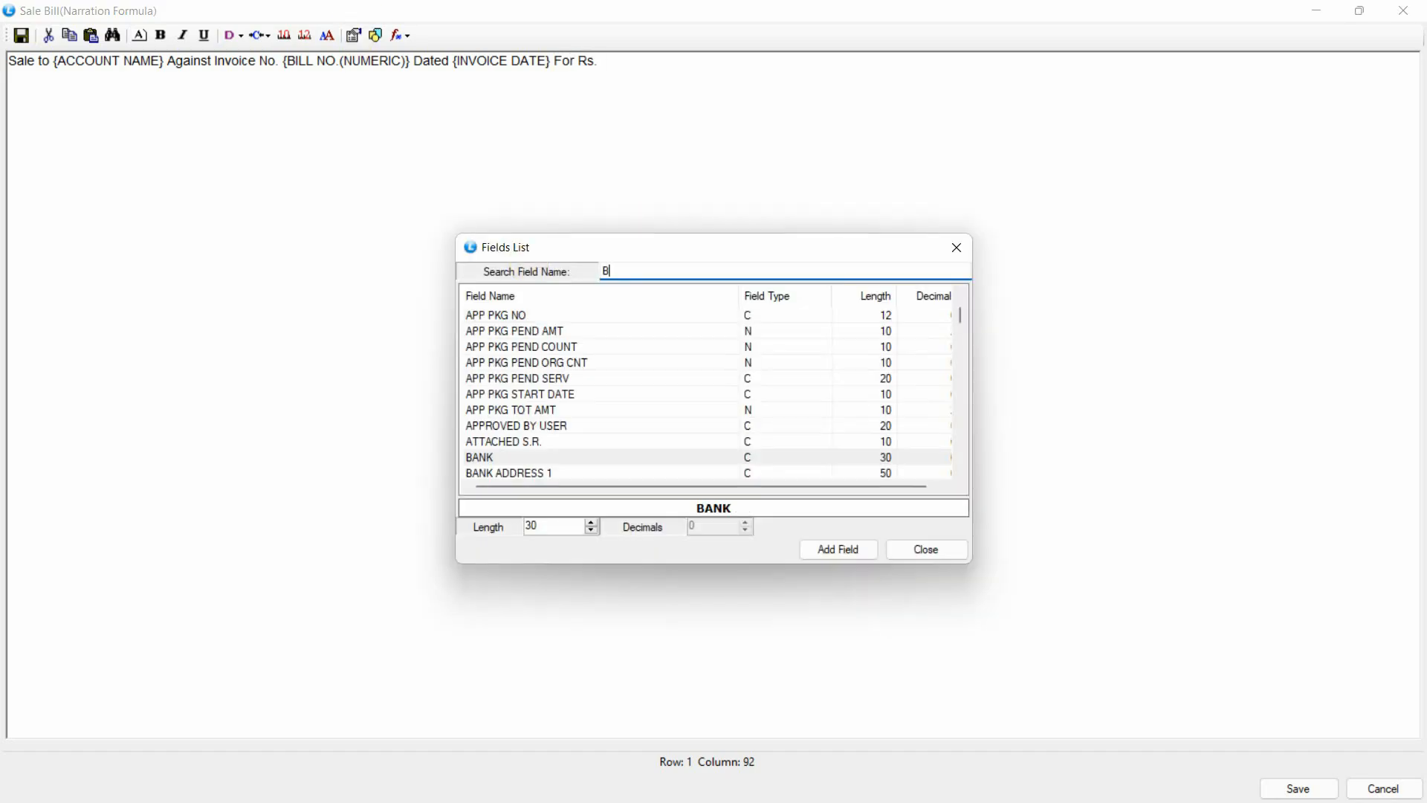
pyautogui.write('ILL')
pyautogui.click(678, 465)
pyautogui.click(838, 547)
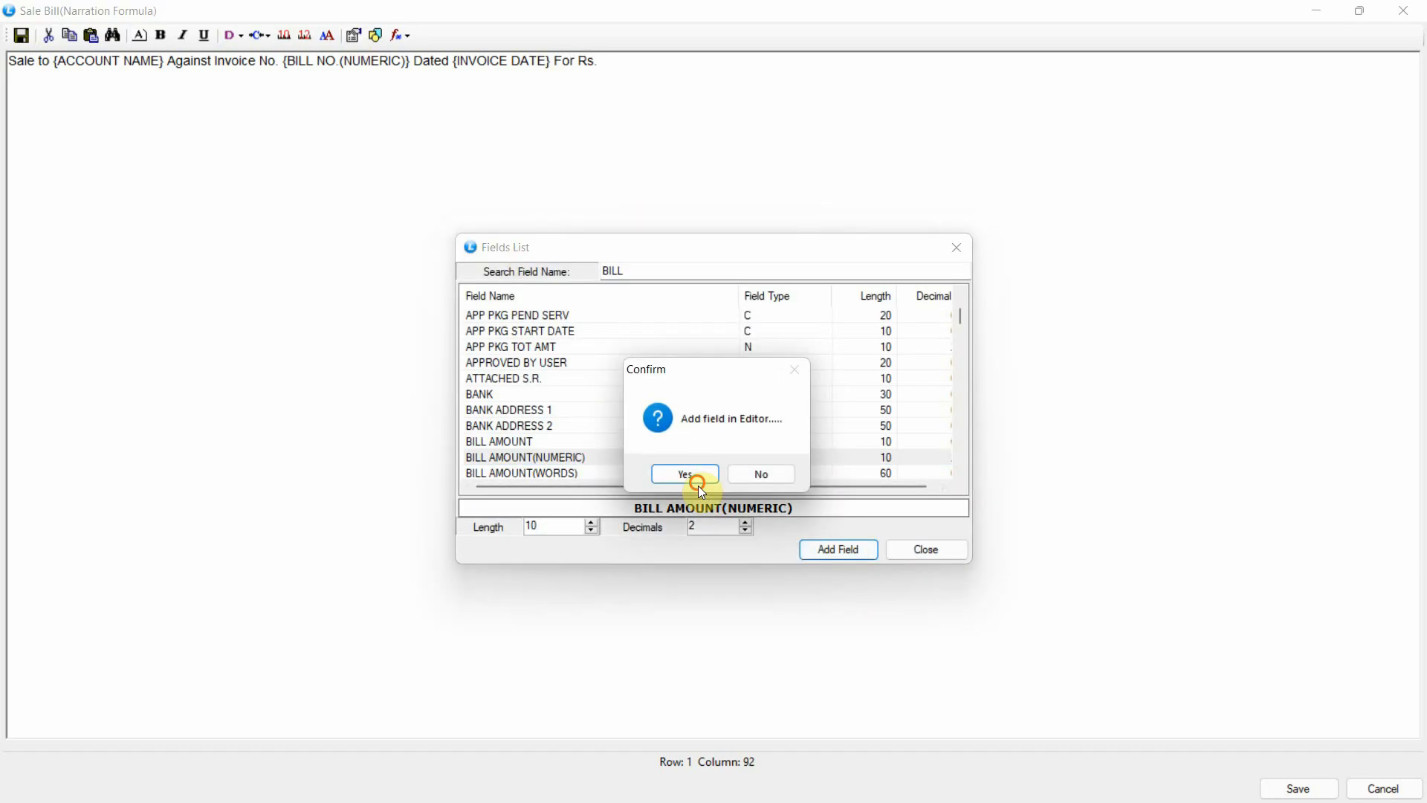
pyautogui.click(691, 478)
pyautogui.click(929, 548)
pyautogui.press('Return')
# - Save the narration formula to disk and save the GST sale configuration
pyautogui.click(1300, 790)
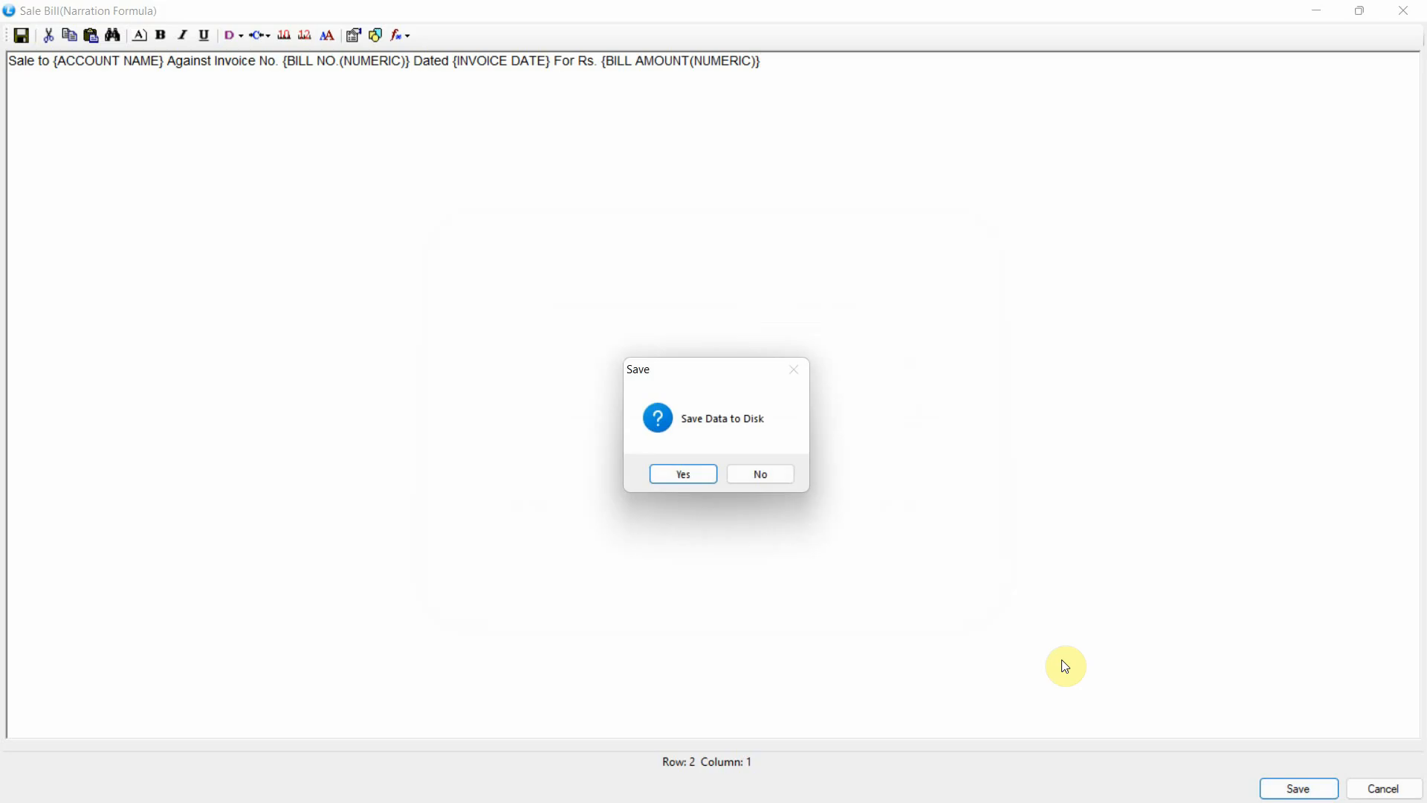
pyautogui.click(712, 478)
pyautogui.click(1301, 788)
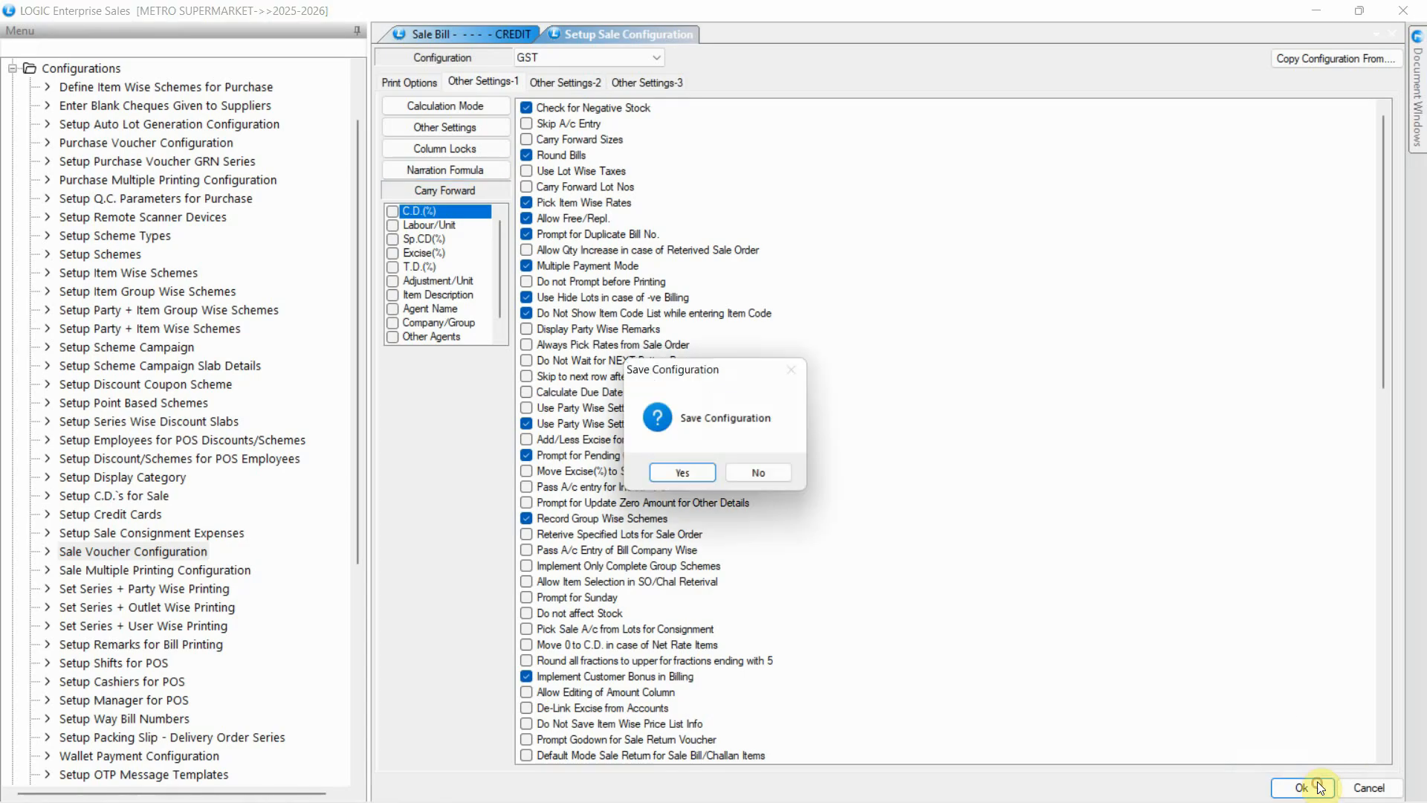
pyautogui.click(680, 474)
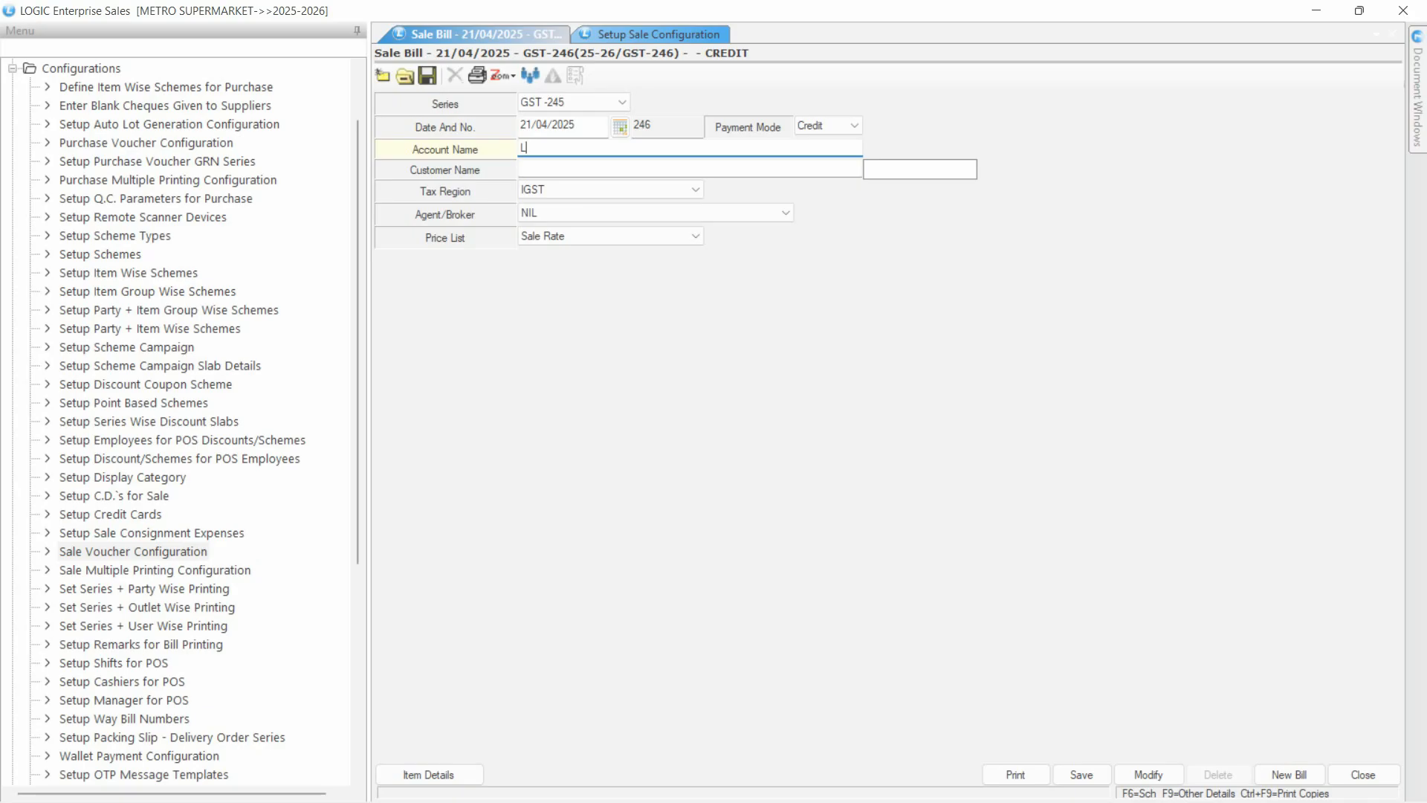
# - Create and save a credit sale bill for LOGIC ERP SOLUTIONS with 10 pieces of TRESSEMME LONG AND SMOOTH HAIR SHAMPOO
pyautogui.write('OGIC ERP')
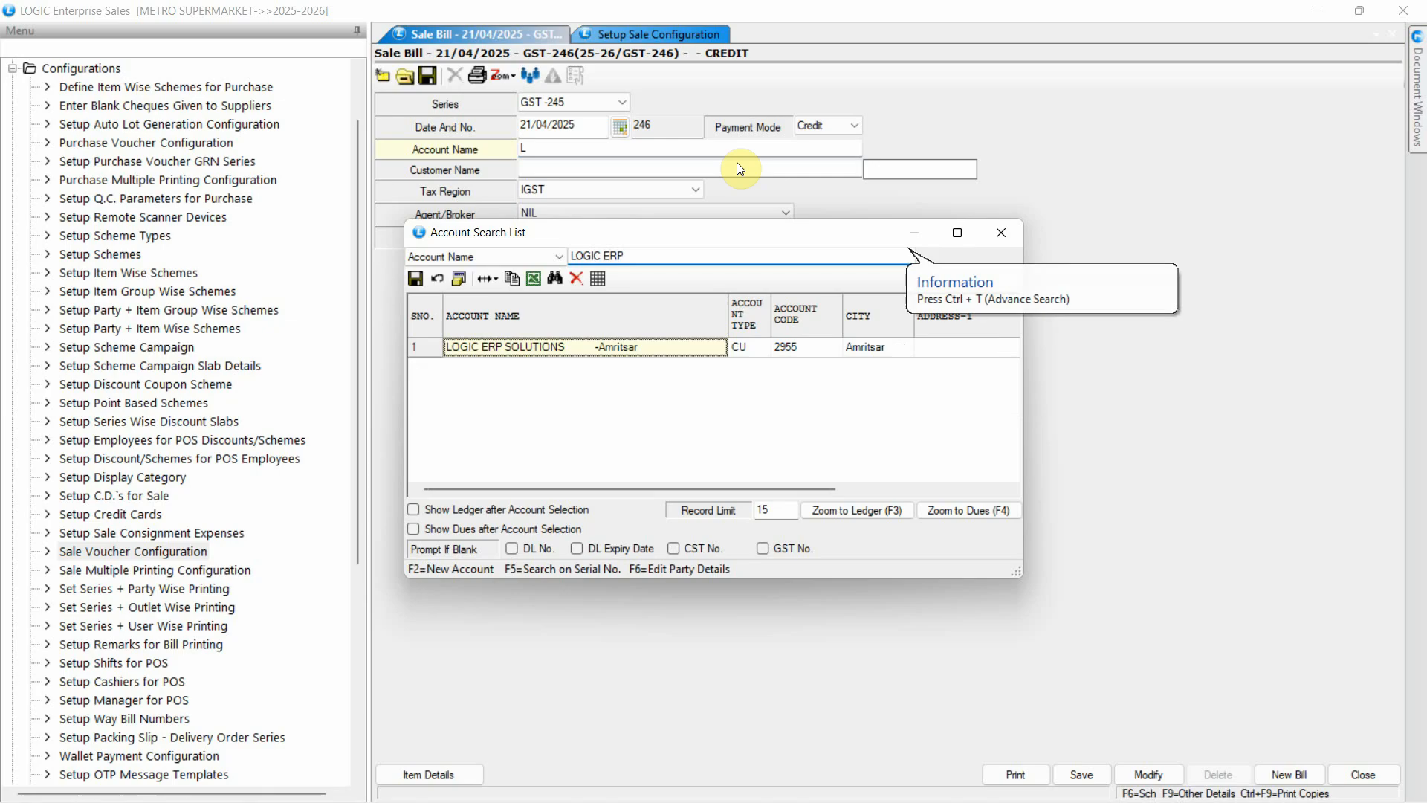
pyautogui.press('Return')
pyautogui.press('Return')
pyautogui.write('TRES')
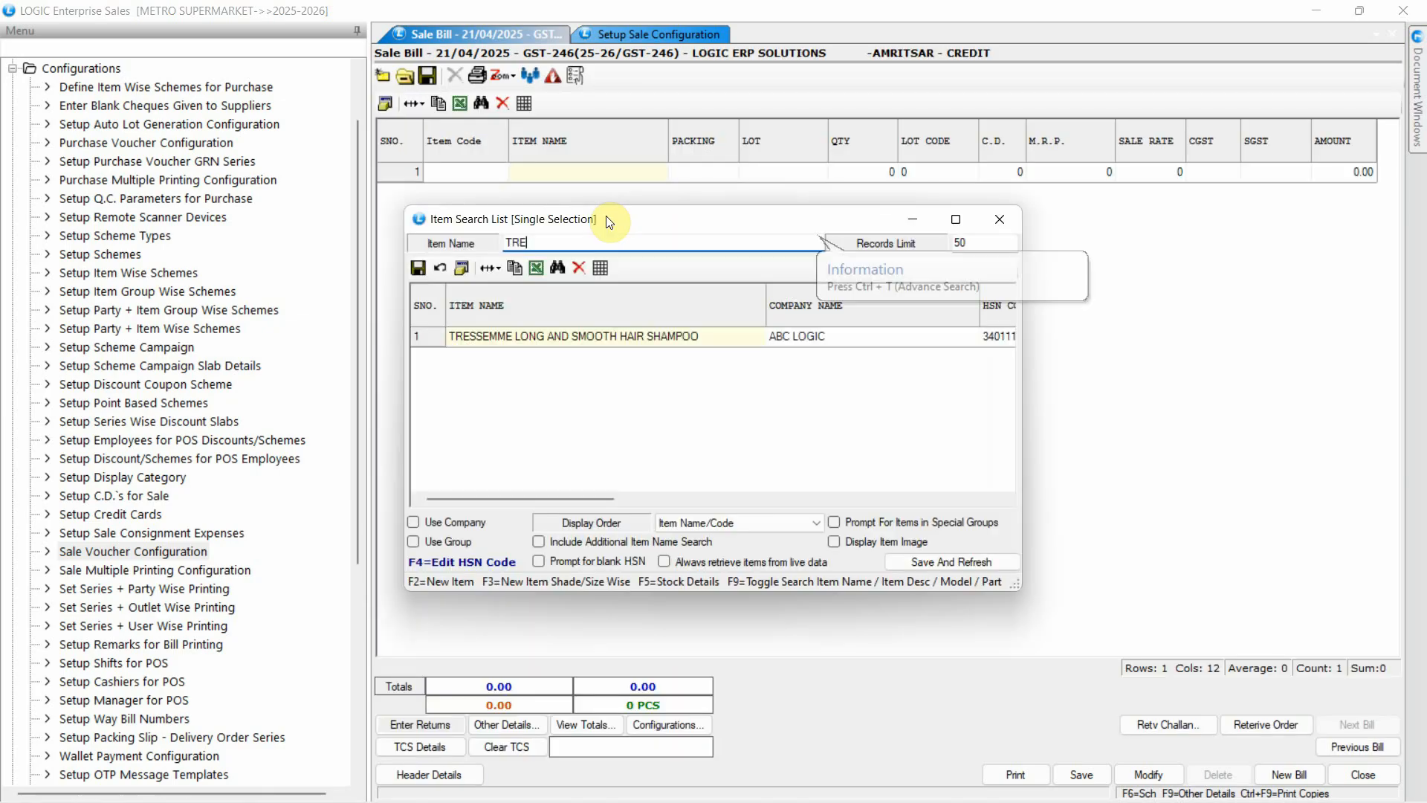
pyautogui.press('Return')
pyautogui.write('10')
pyautogui.press('Return')
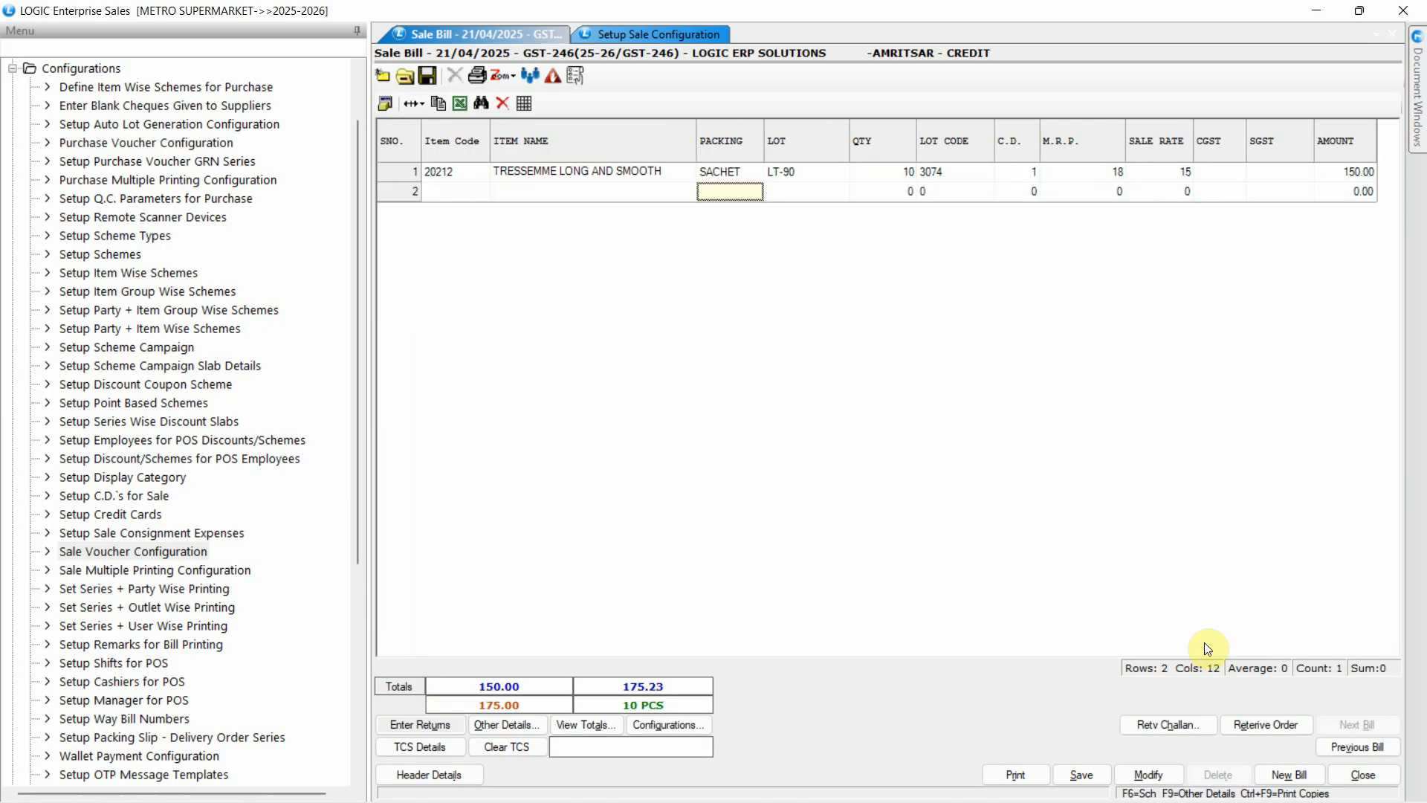
pyautogui.click(1082, 775)
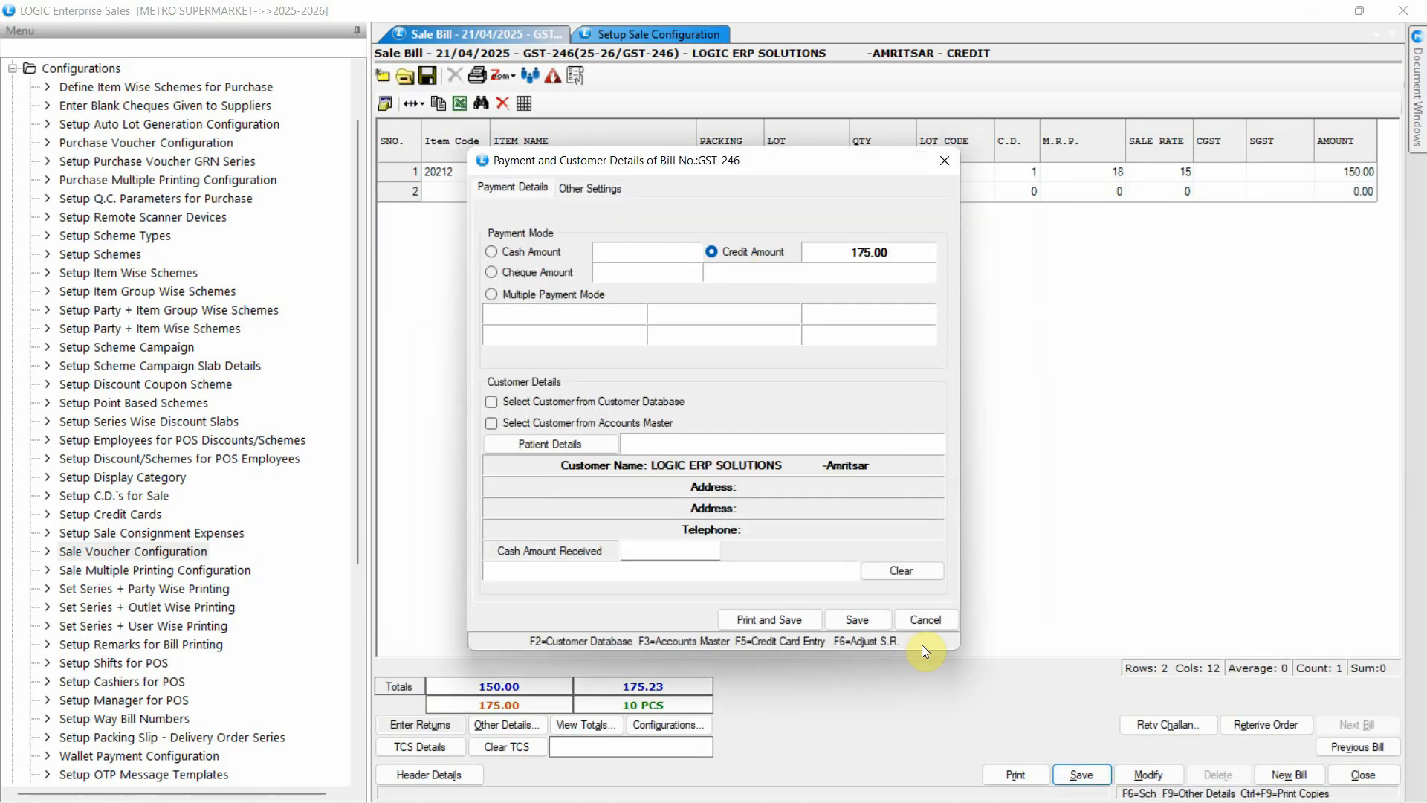
pyautogui.click(877, 631)
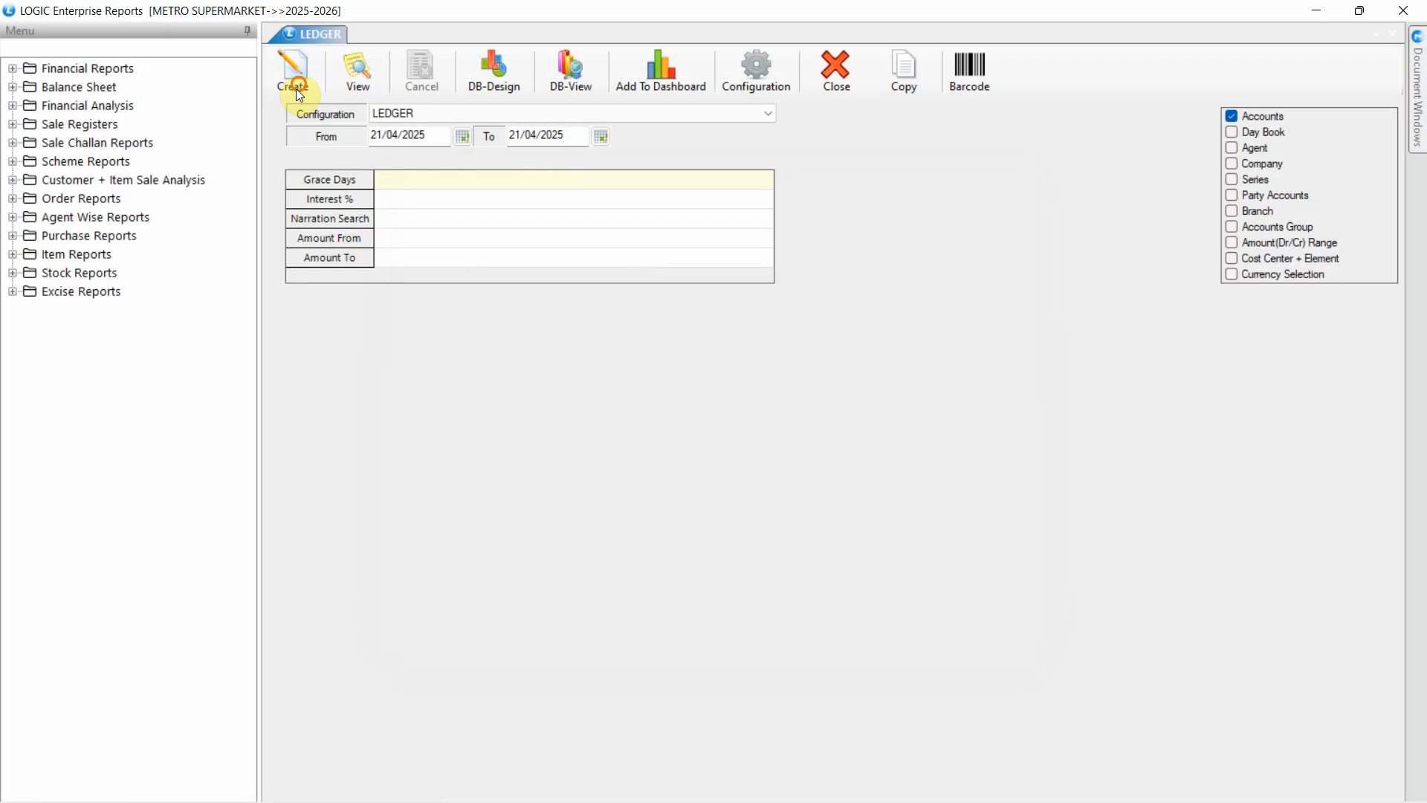
# - Generate the LEDGER report for 21/04/2025 to check the bill narration
pyautogui.click(294, 82)
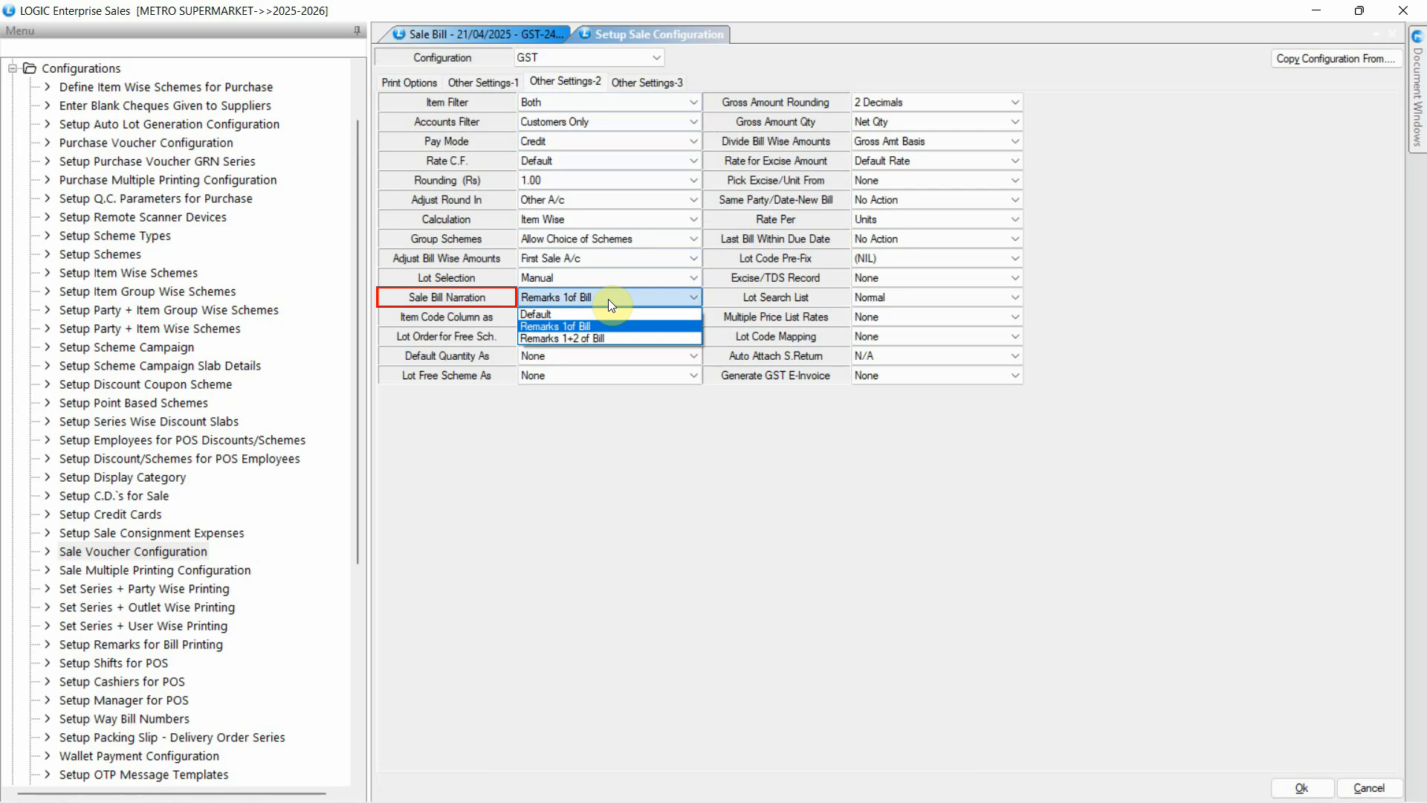
# - Set Sale Bill Narration to "Remarks 1of Bill" for the GST series and save the sale configuration
pyautogui.click(608, 298)
pyautogui.click(1301, 788)
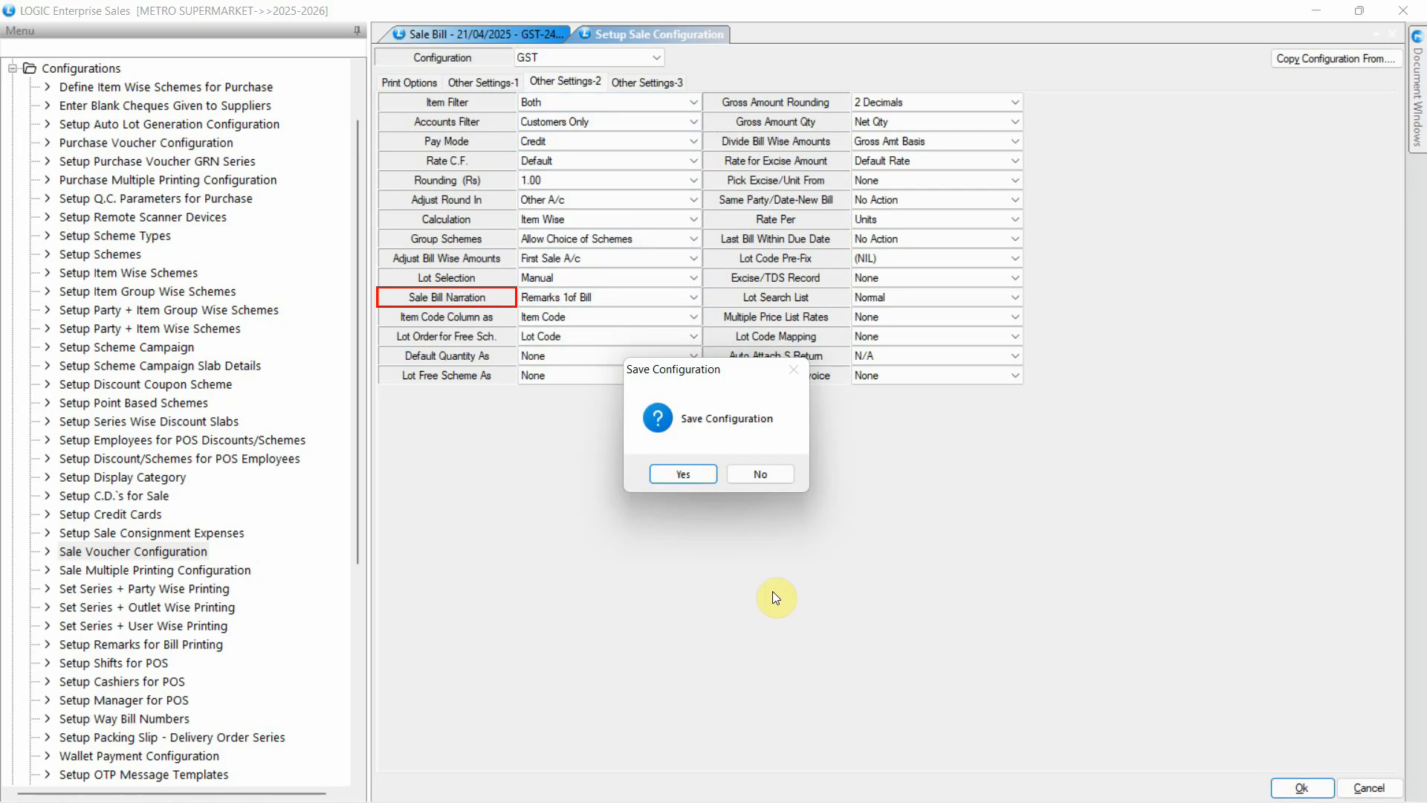
pyautogui.click(686, 469)
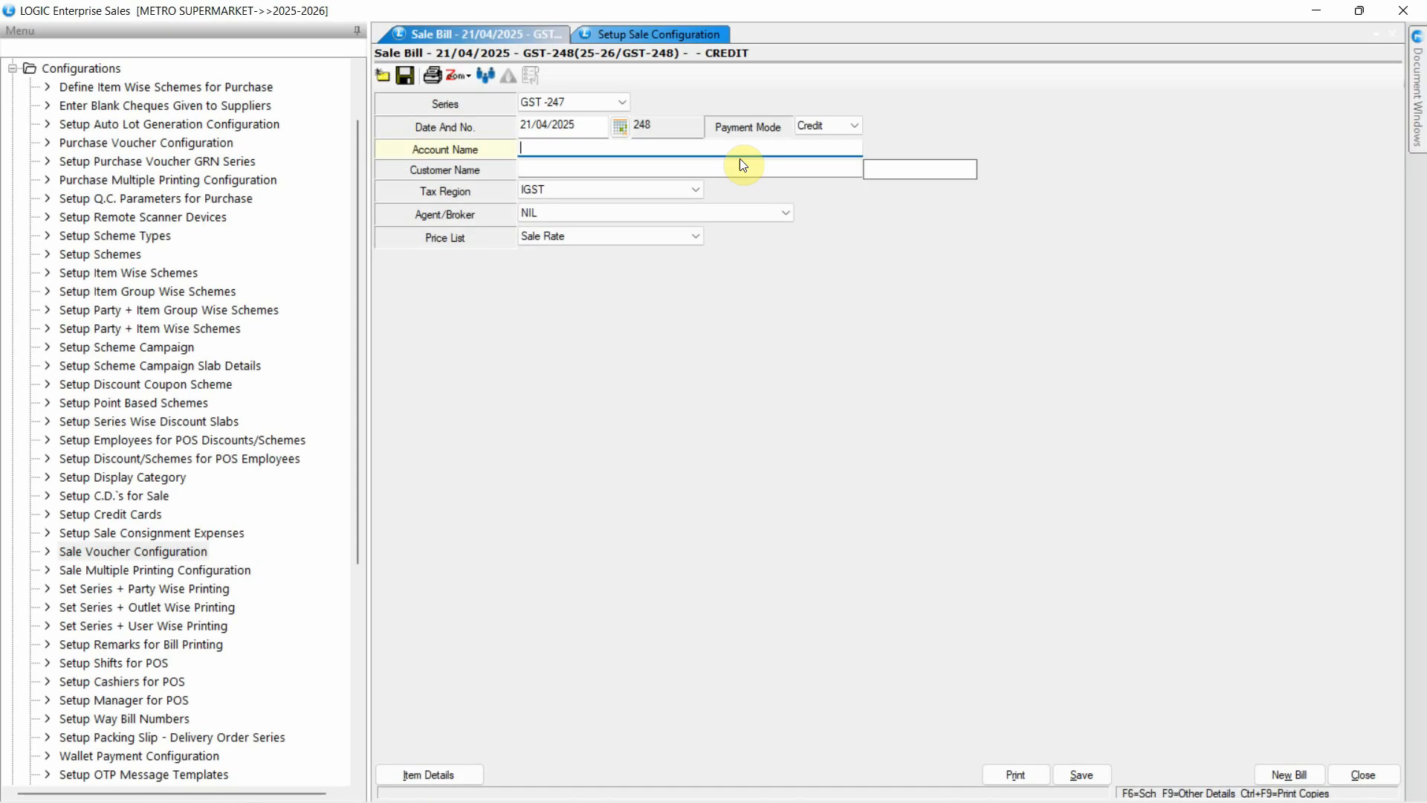
# - Start a credit sale bill for LOGIC ERP SOLUTIONS with 10 pieces of the TRESSEMME LONG AND shampoo sachet
pyautogui.write('LOGIC ERP')
pyautogui.press('Return')
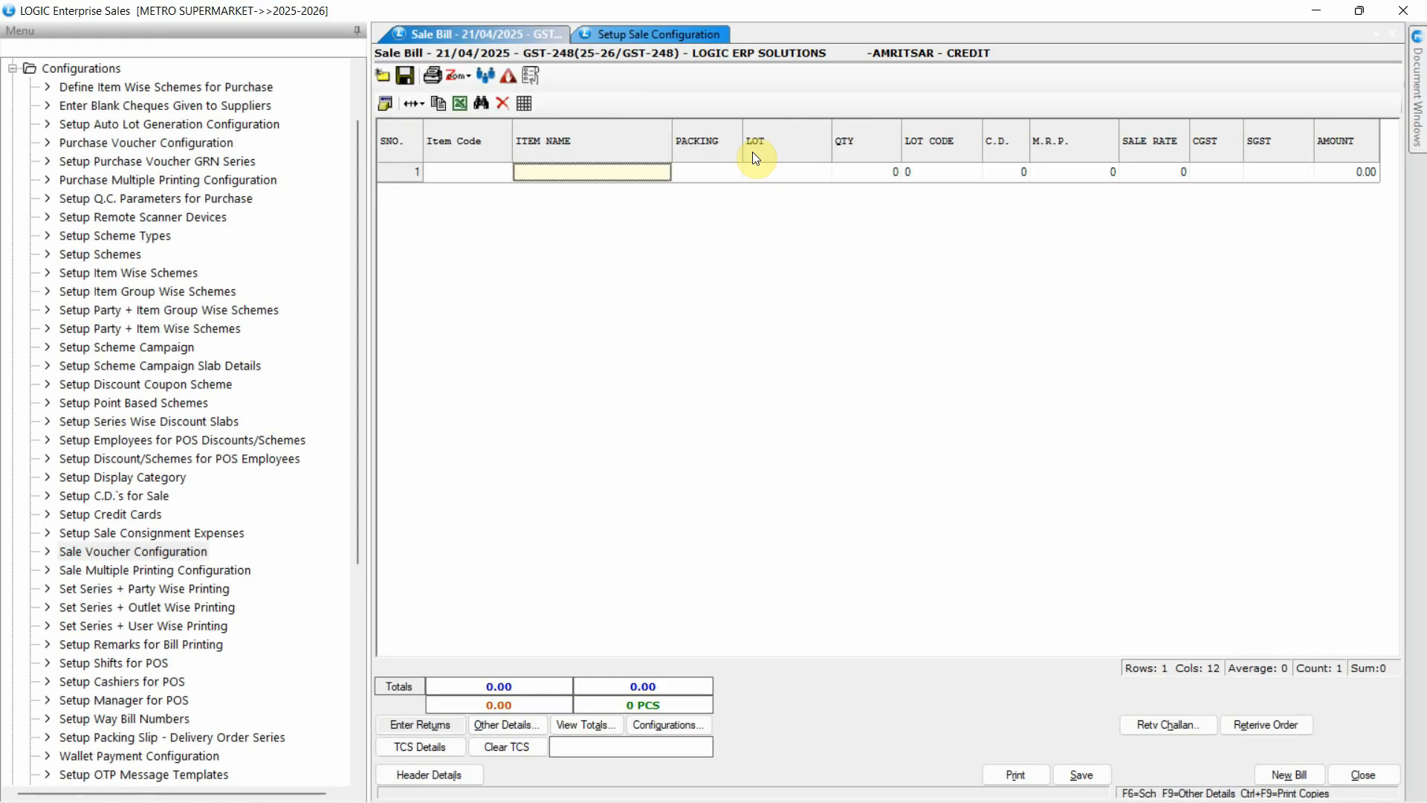
pyautogui.write('TRE')
pyautogui.press('Return')
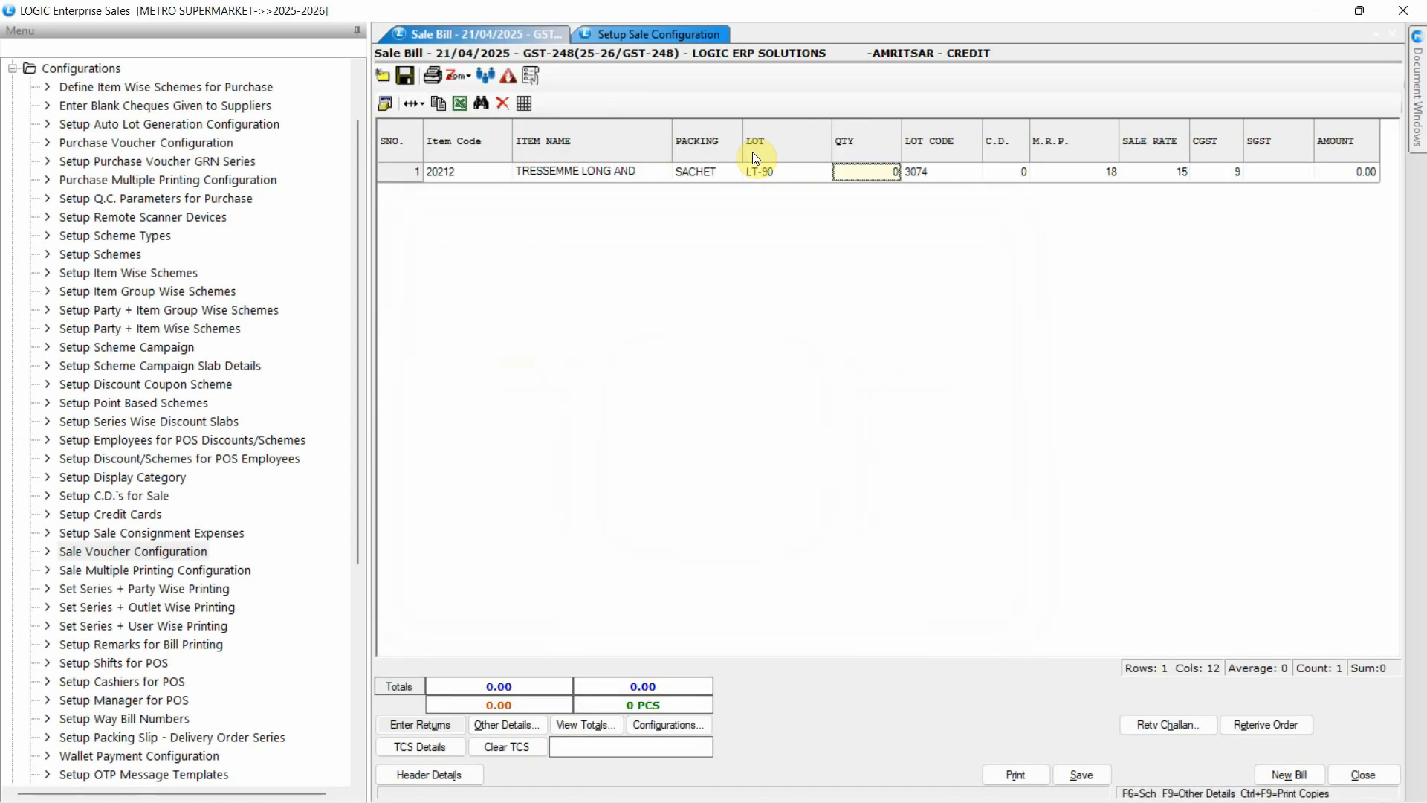
pyautogui.write('10')
pyautogui.press('Return')
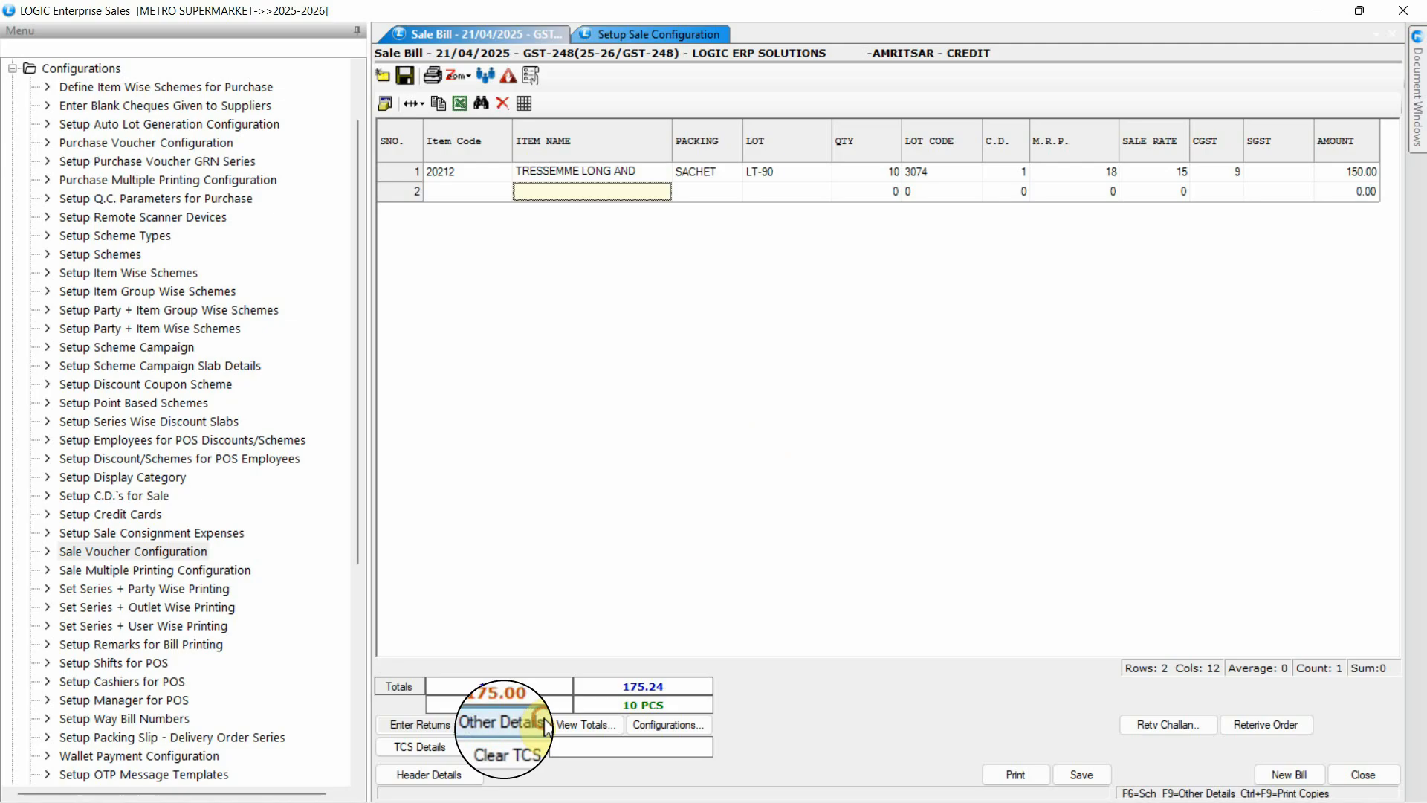
# - In the bill's other details, set Remarks 1 to "Delivery Through XYZ Transport, LR No. 12345" and Remarks 2 to "Handle With Care"
pyautogui.click(546, 726)
pyautogui.click(587, 188)
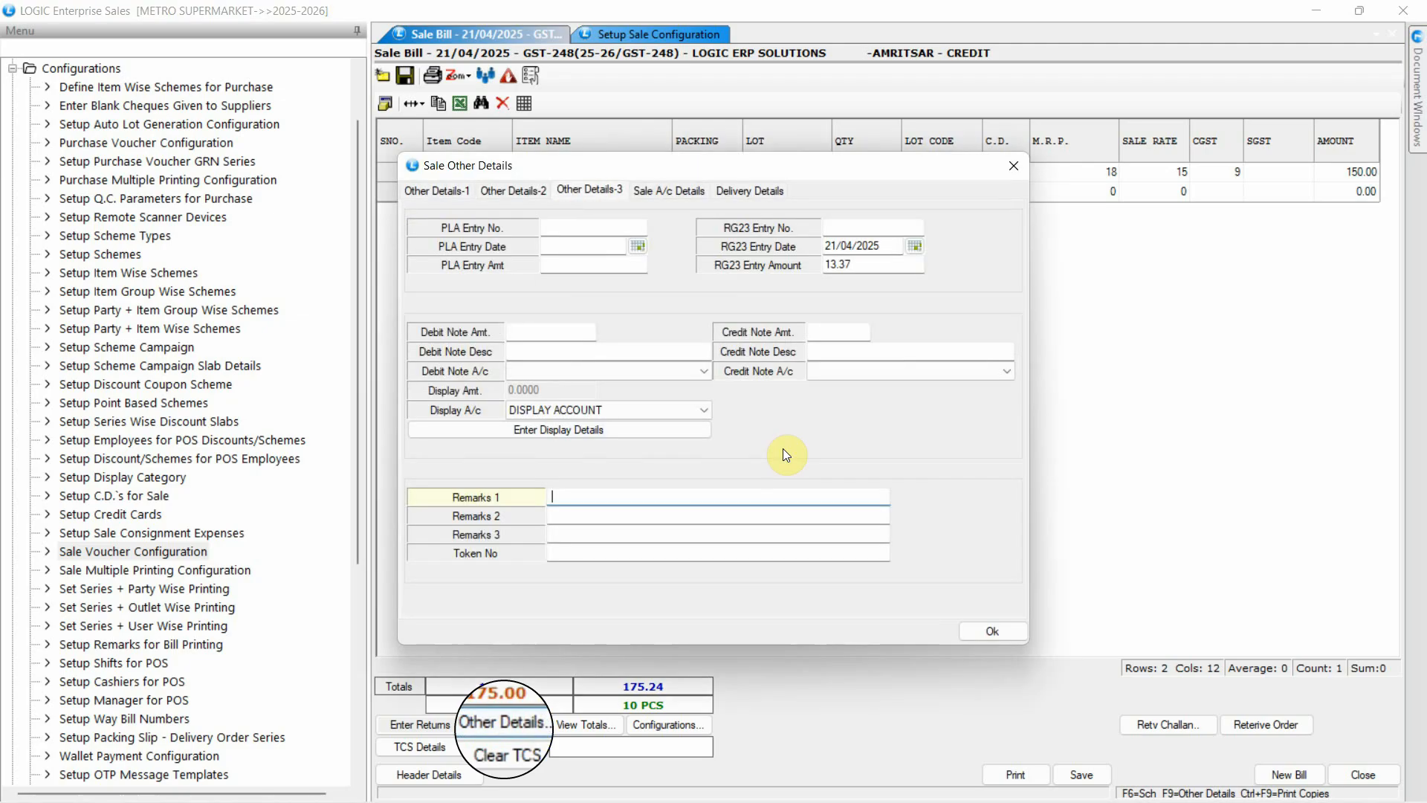
pyautogui.write('Delivery Through XYZ Transport, LR No. 12345')
pyautogui.click(714, 516)
pyautogui.write('Handle With Care')
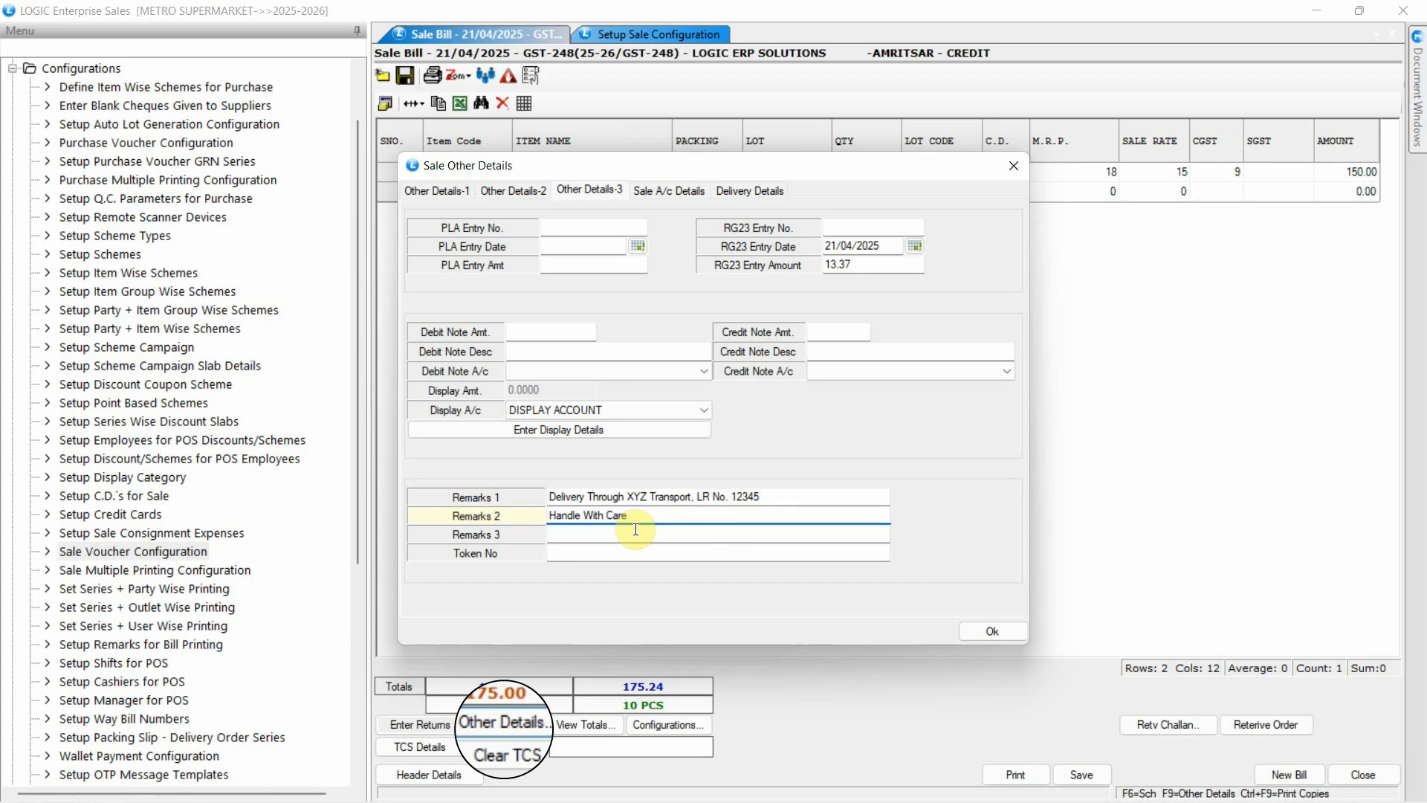
pyautogui.click(636, 529)
pyautogui.click(993, 631)
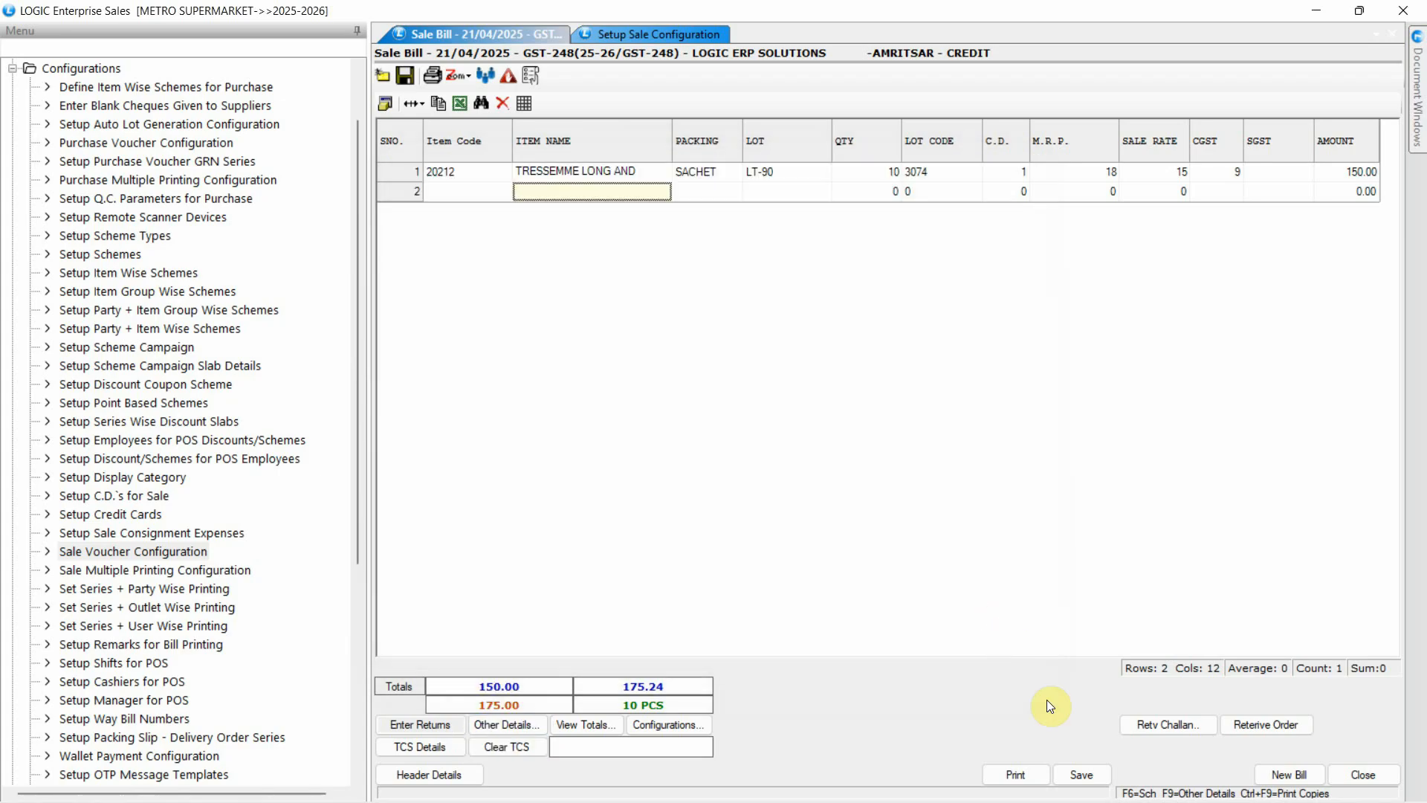
# - Save the TRESSEMME bill and generate the ledger for 21/04/2025 in LOGIC Enterprise Reports
pyautogui.click(1081, 775)
pyautogui.click(855, 530)
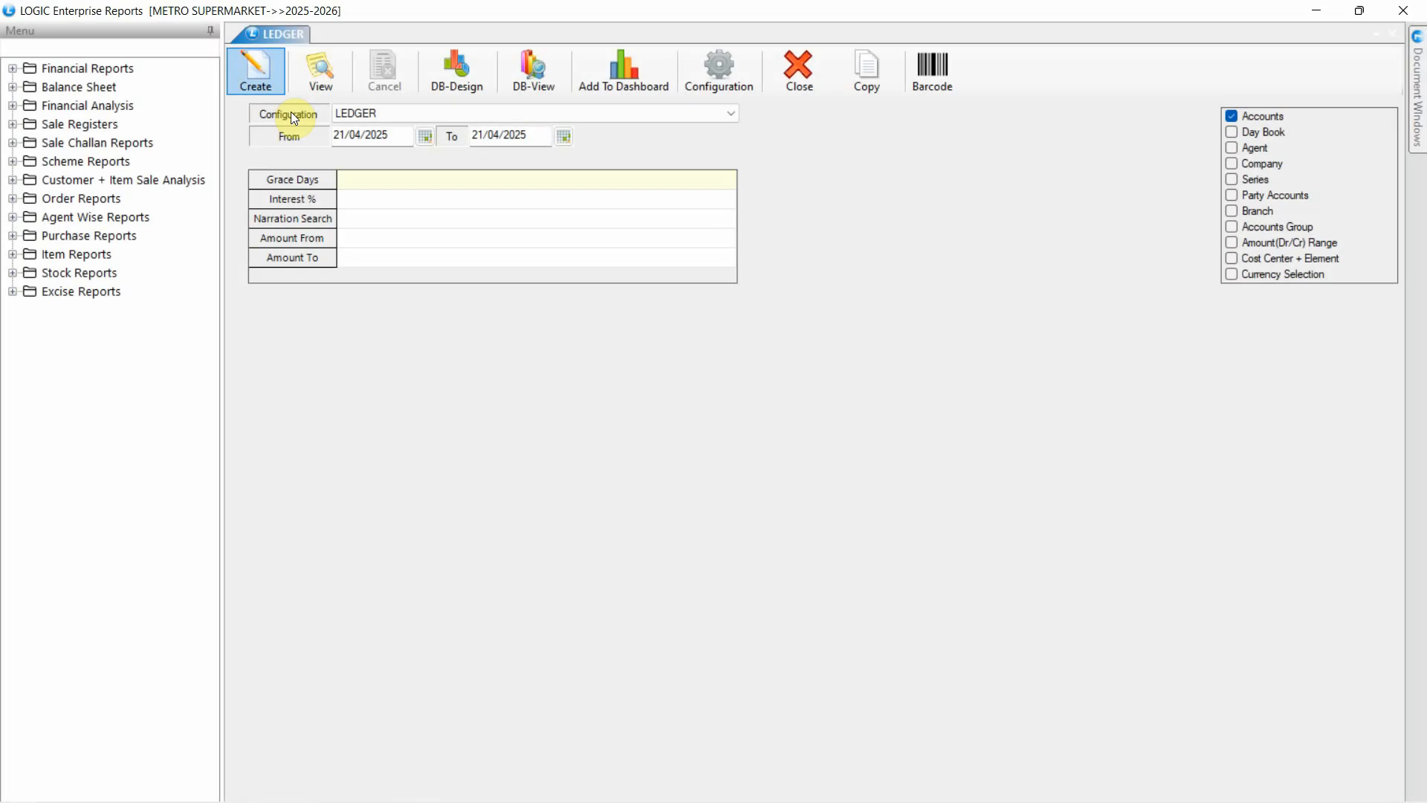
pyautogui.press('Return')
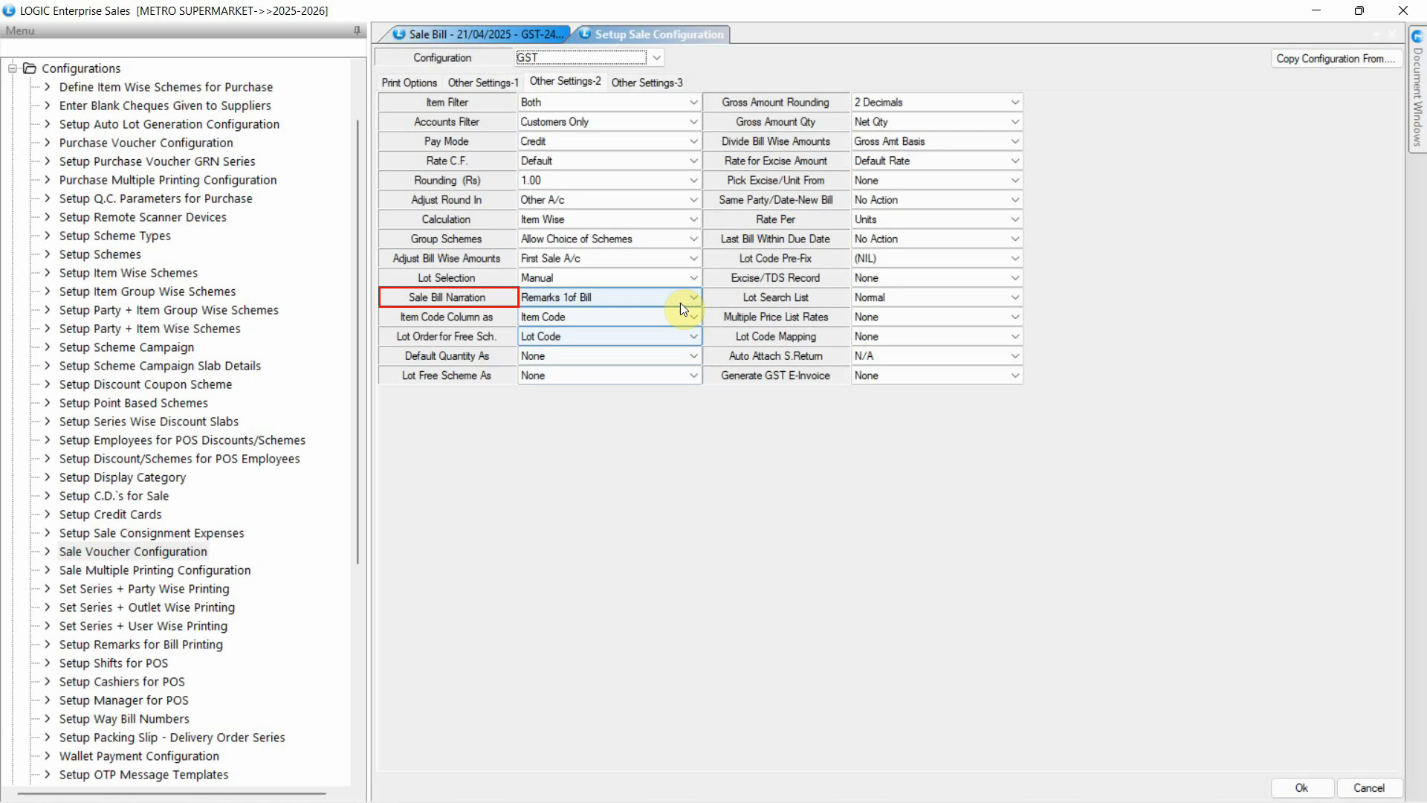
# - Change Sale Bill Narration to "Remarks 1+2 of Bill" for the GST series and save the sale configuration
pyautogui.click(680, 302)
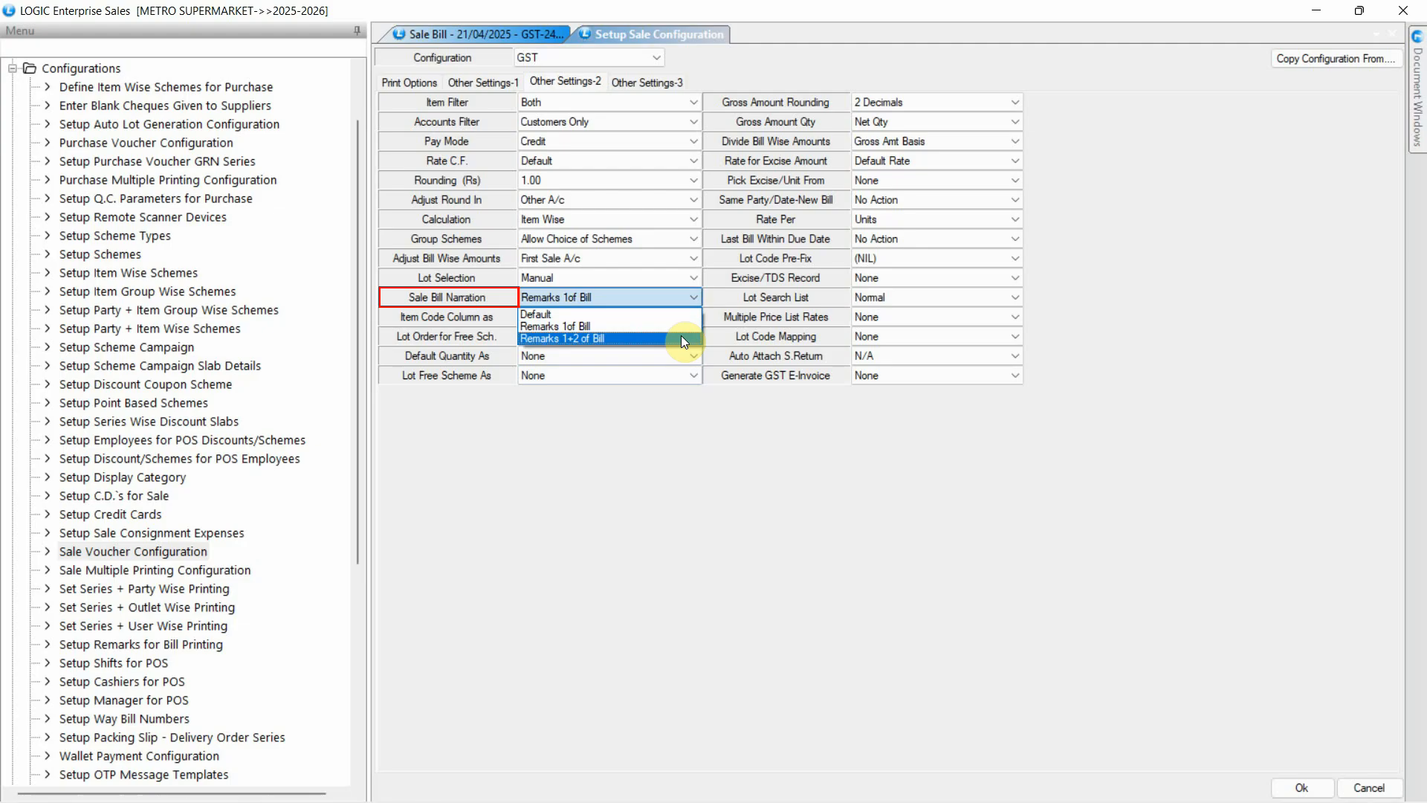
pyautogui.click(681, 336)
pyautogui.click(1300, 787)
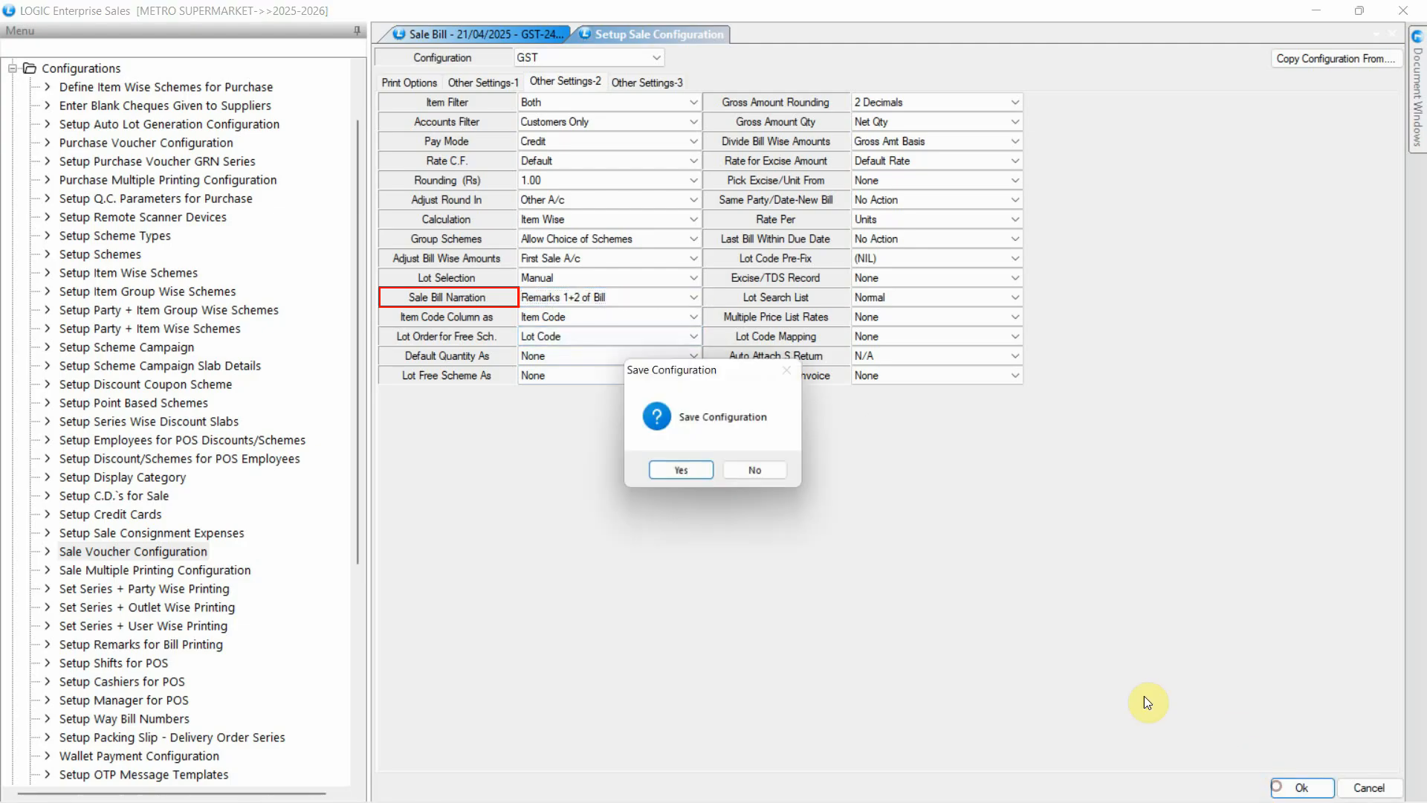
pyautogui.click(698, 473)
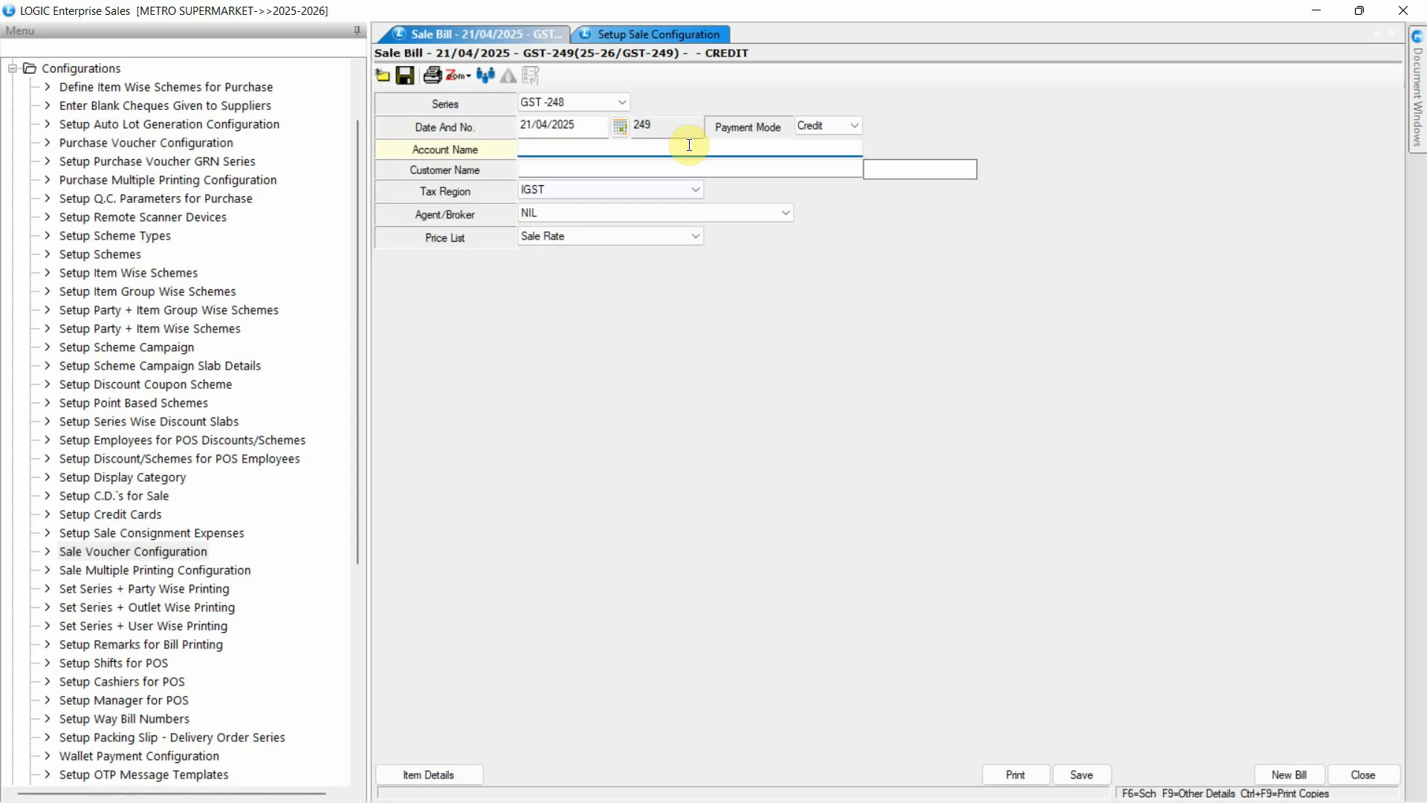
# - Start a credit sale bill for LOGIC ERP SOLUTIONS with 10 pieces of ROSEMARY SHAMPOO
pyautogui.write('LOGIC ER')
pyautogui.press('Return')
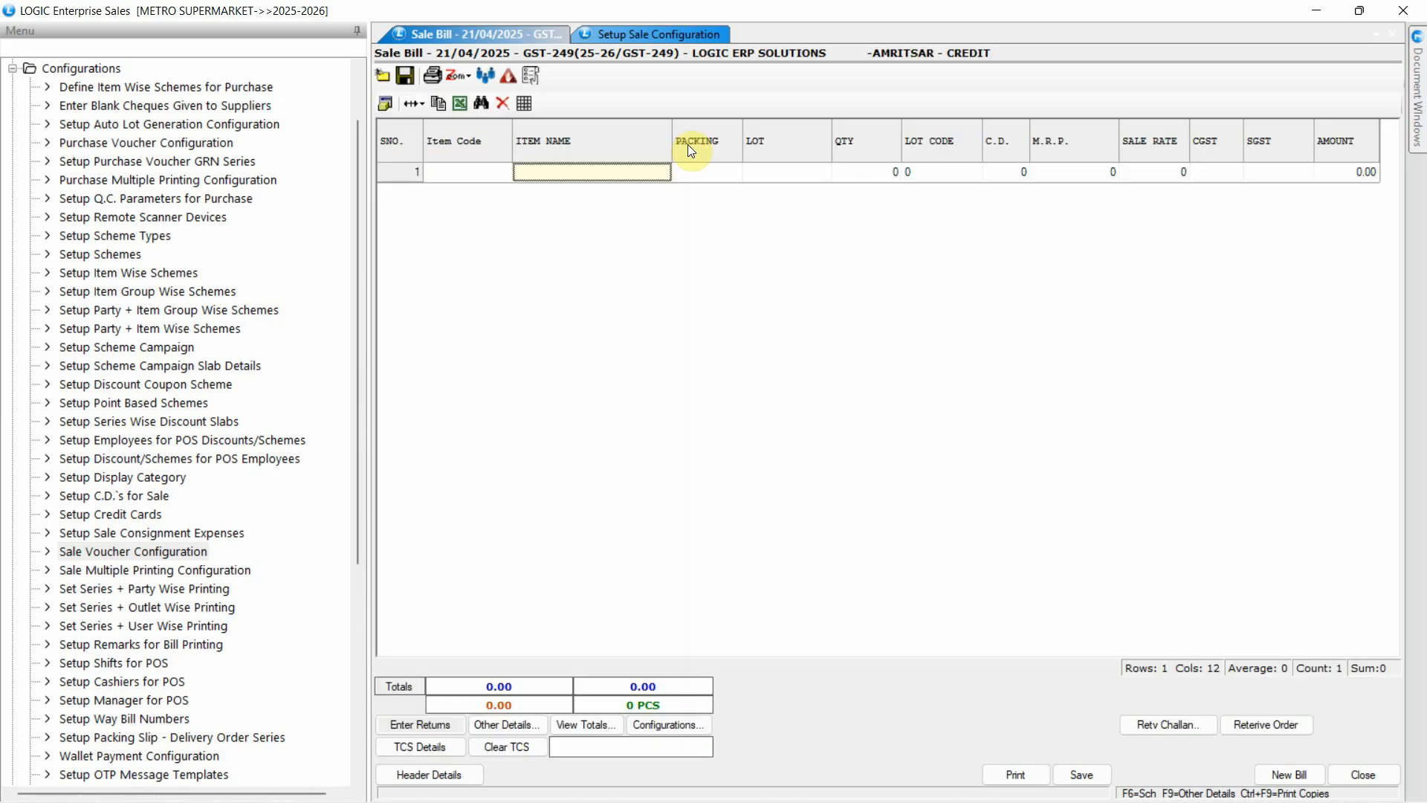
pyautogui.write('ROSE')
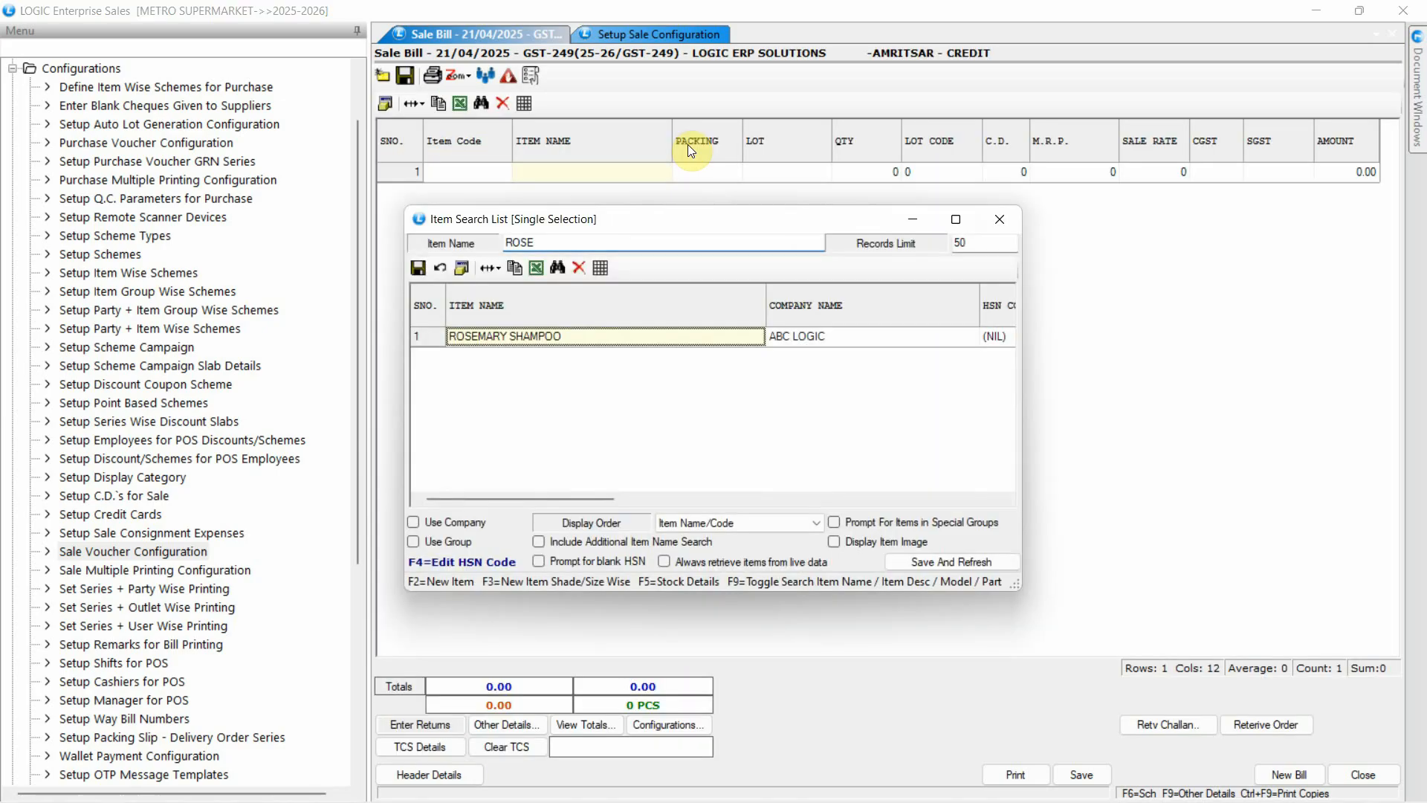
pyautogui.press('Return')
pyautogui.write('10')
pyautogui.press('Return')
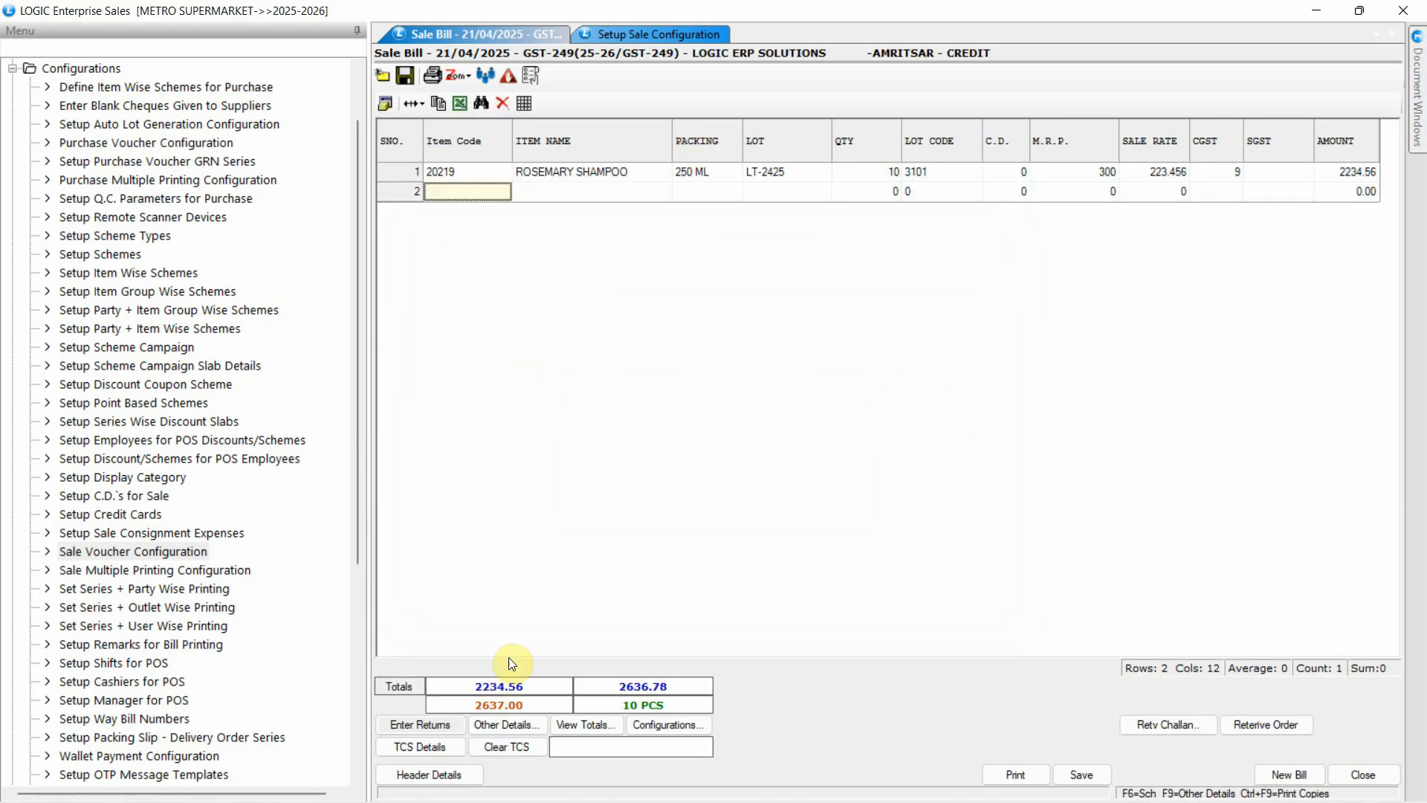
# - In the bill's other details, set Remarks 1 to "Partial delivery done." and Remarks 2 to "The customer will collect the material."
pyautogui.click(503, 724)
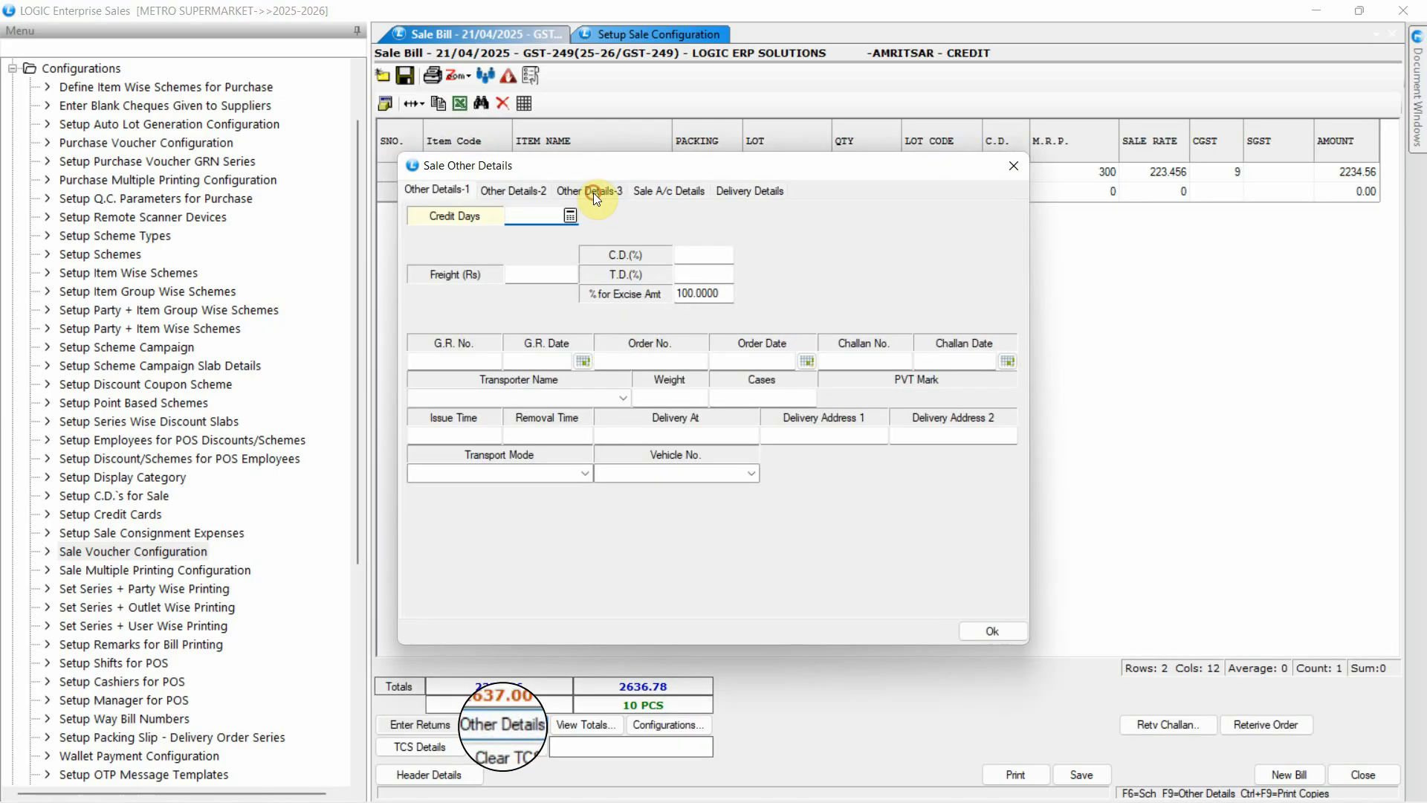
pyautogui.click(593, 191)
pyautogui.write('Partial delivery done.')
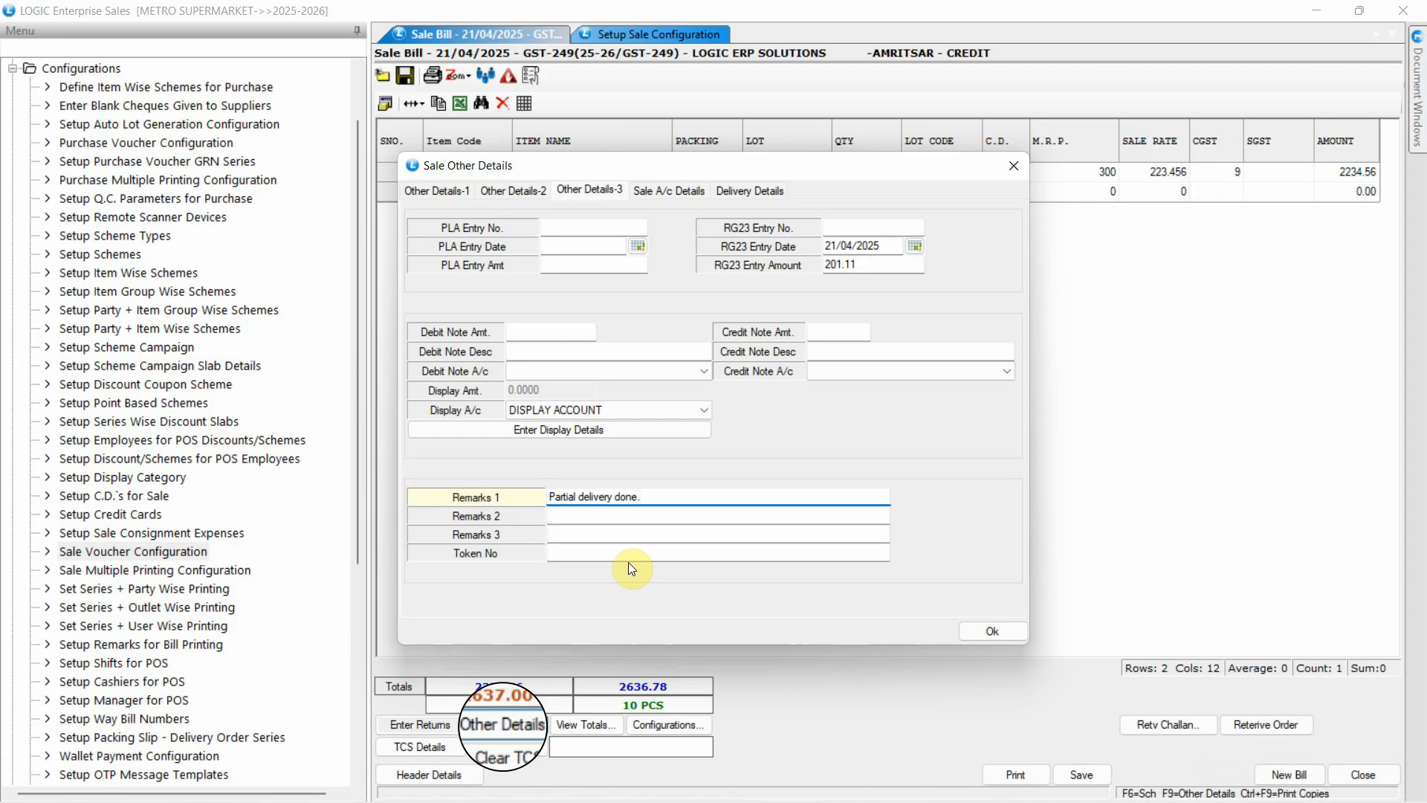
pyautogui.click(658, 519)
pyautogui.write('The customer will collect the material.')
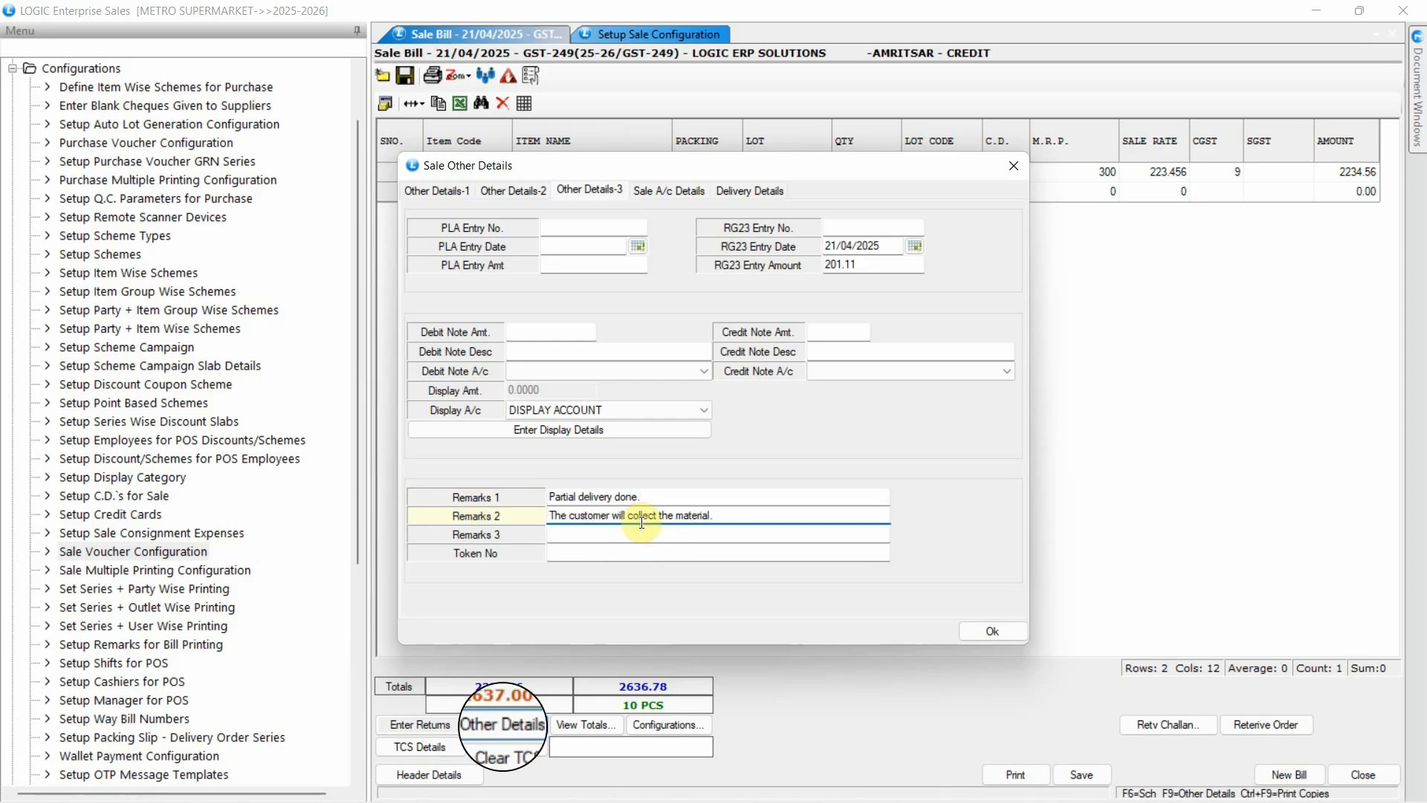
pyautogui.press('Return')
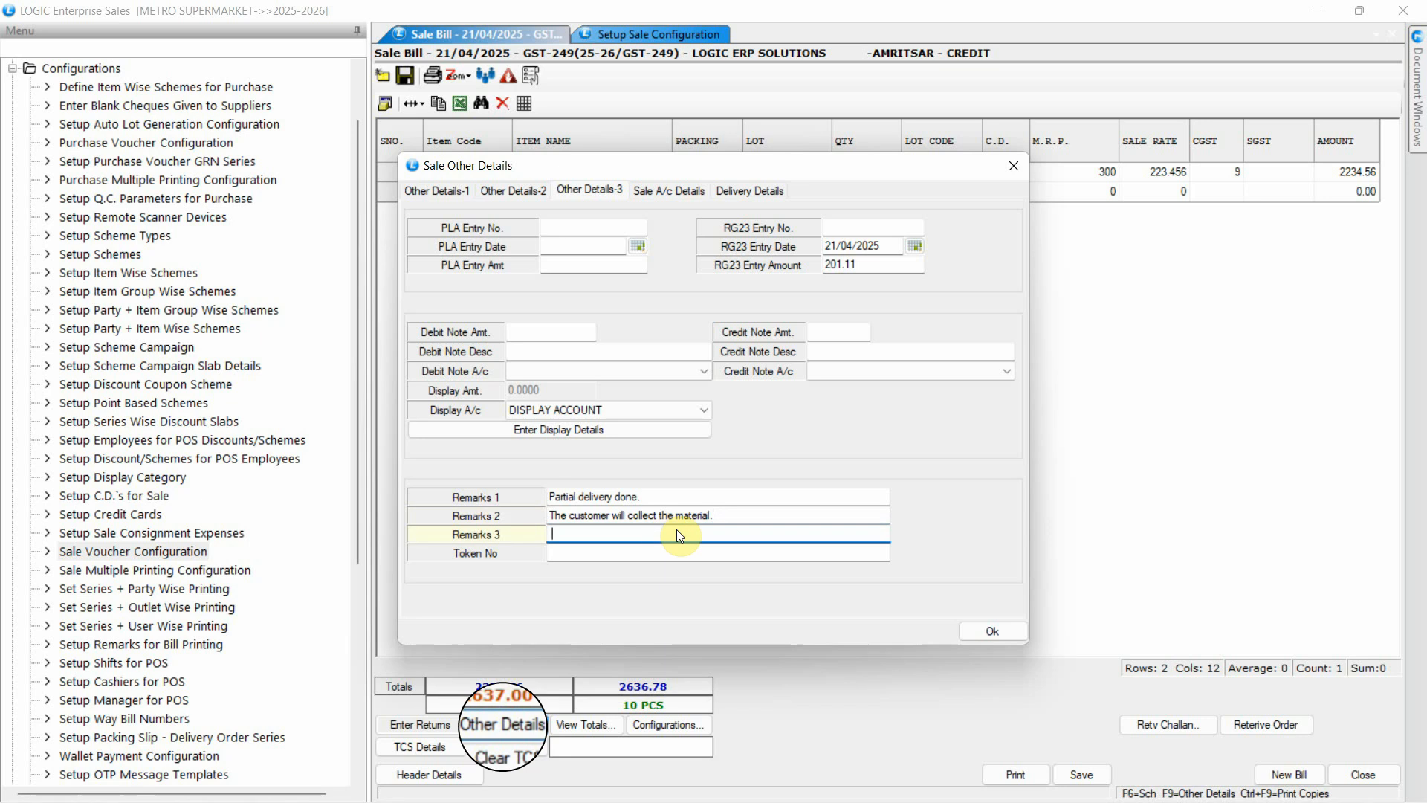
pyautogui.click(980, 630)
# - Save the ROSEMARY SHAMPOO bill on credit and generate the ledger for 21/04/2025 in LOGIC Enterprise Reports
pyautogui.click(1081, 775)
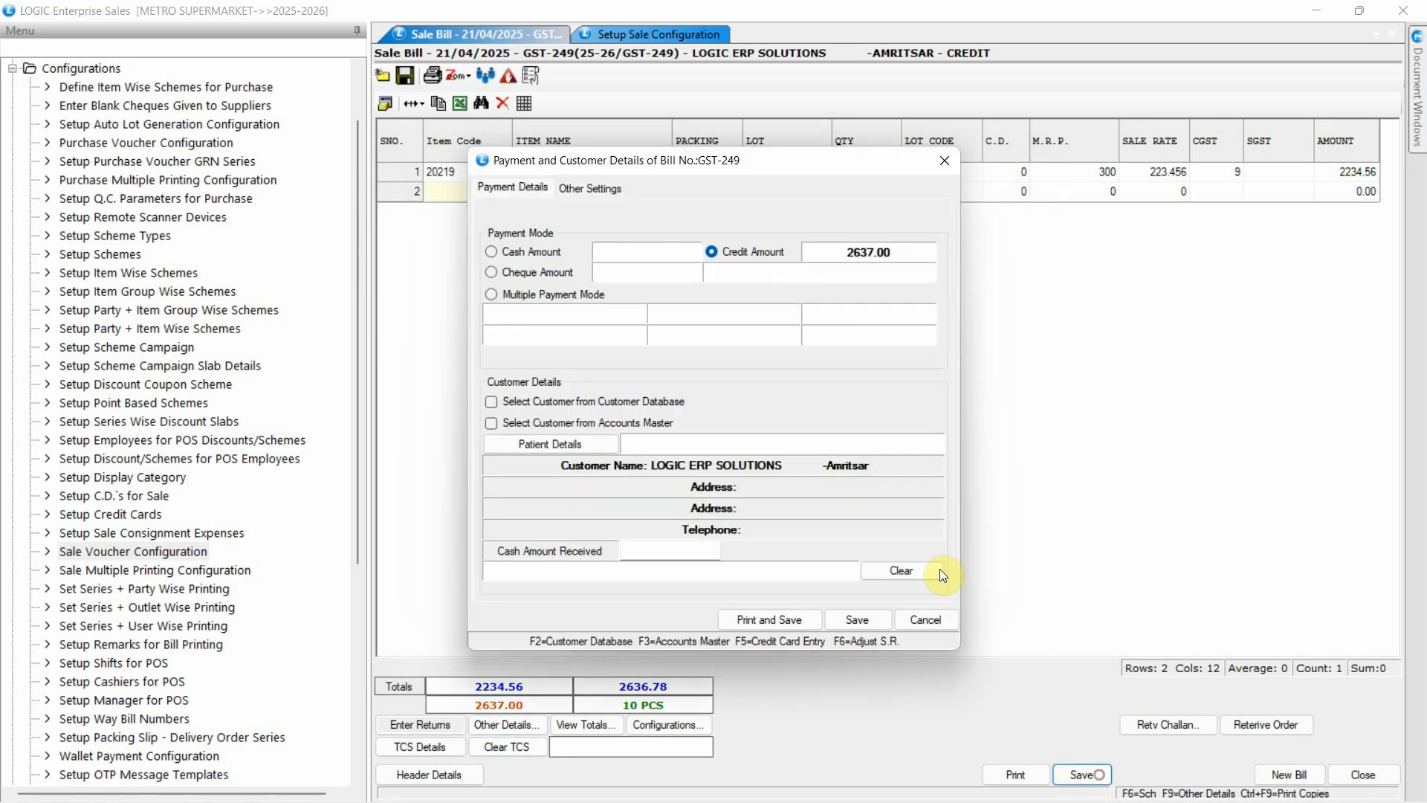
pyautogui.click(862, 623)
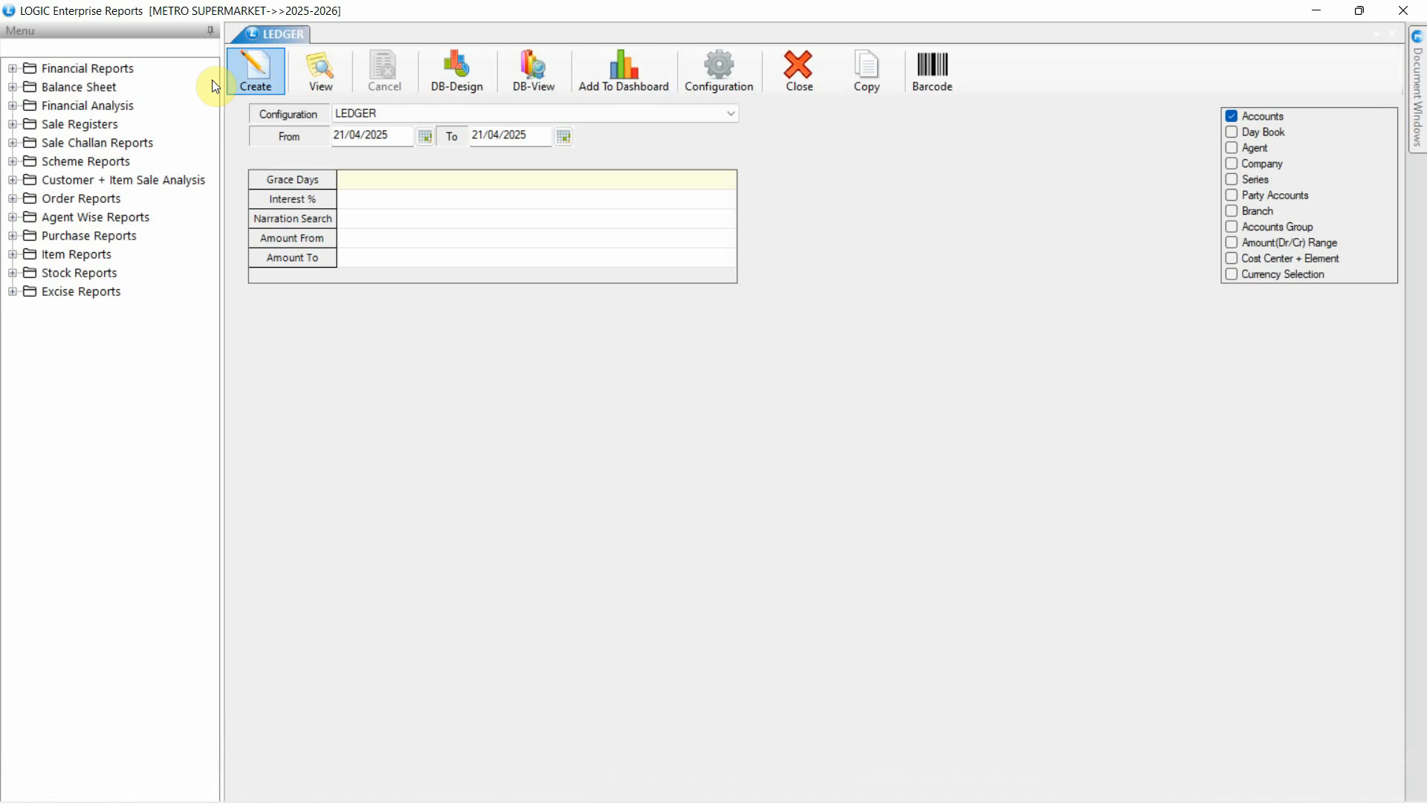
pyautogui.click(230, 78)
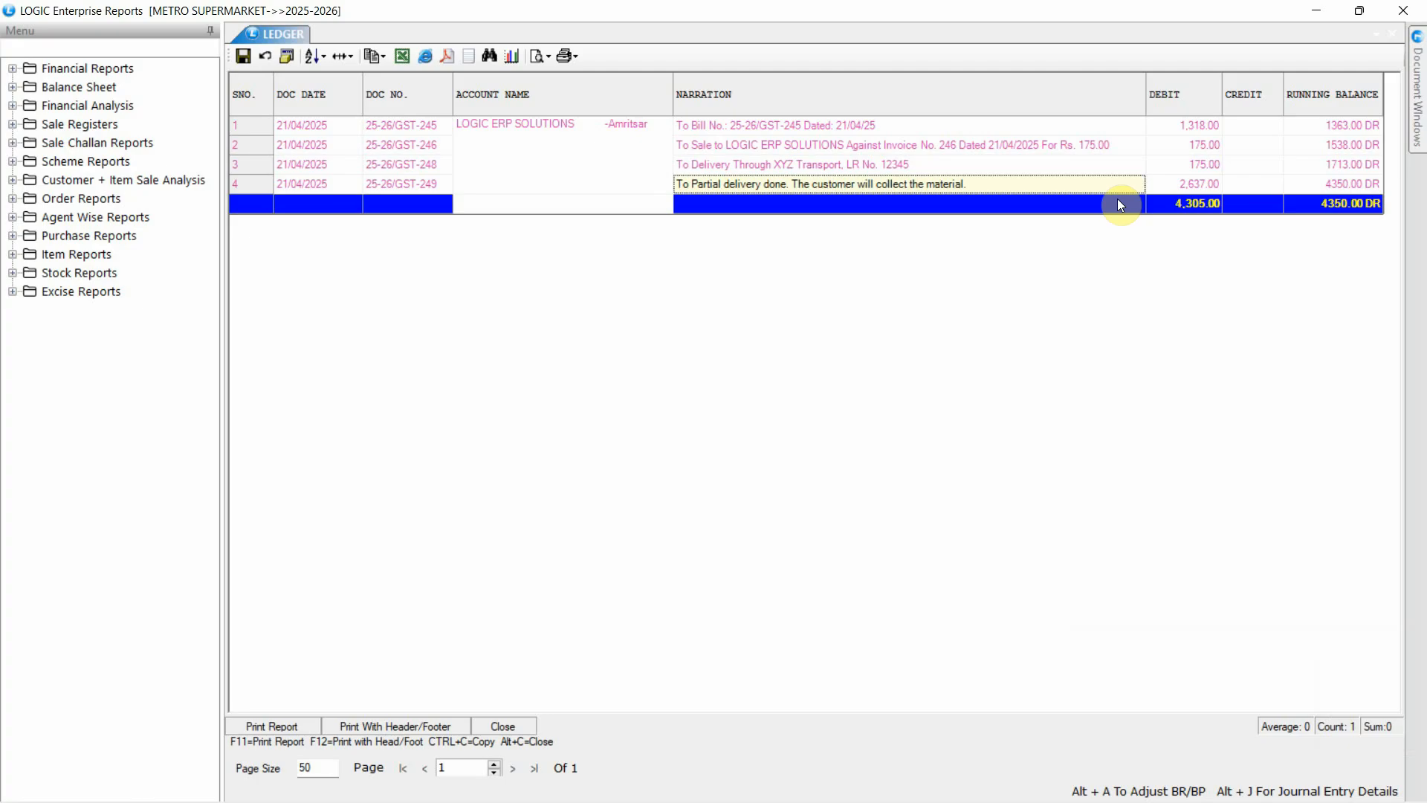